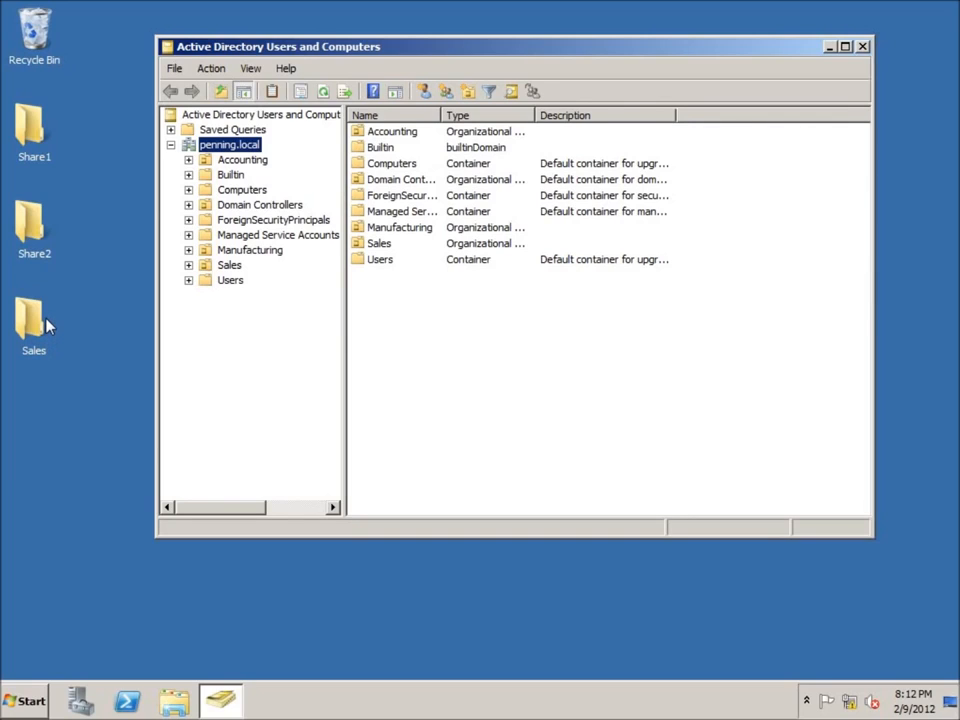
# Create an organizational unit named "Shared Folders" directly under the penning.local domain.
pyautogui.click(30, 125)
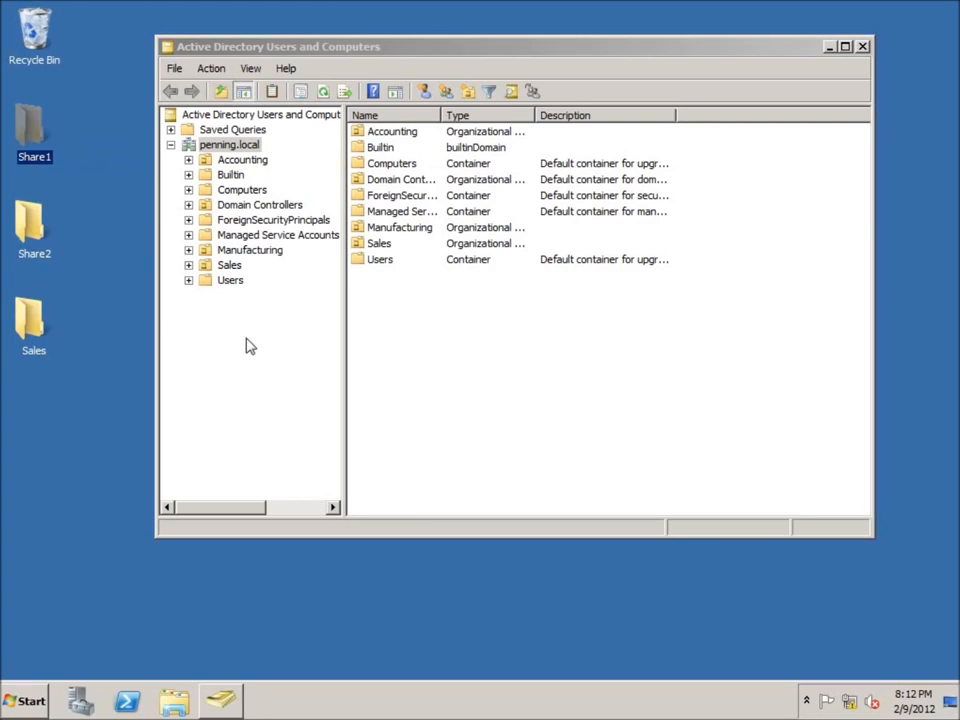
pyautogui.moveTo(326, 47); pyautogui.dragTo(345, 46)
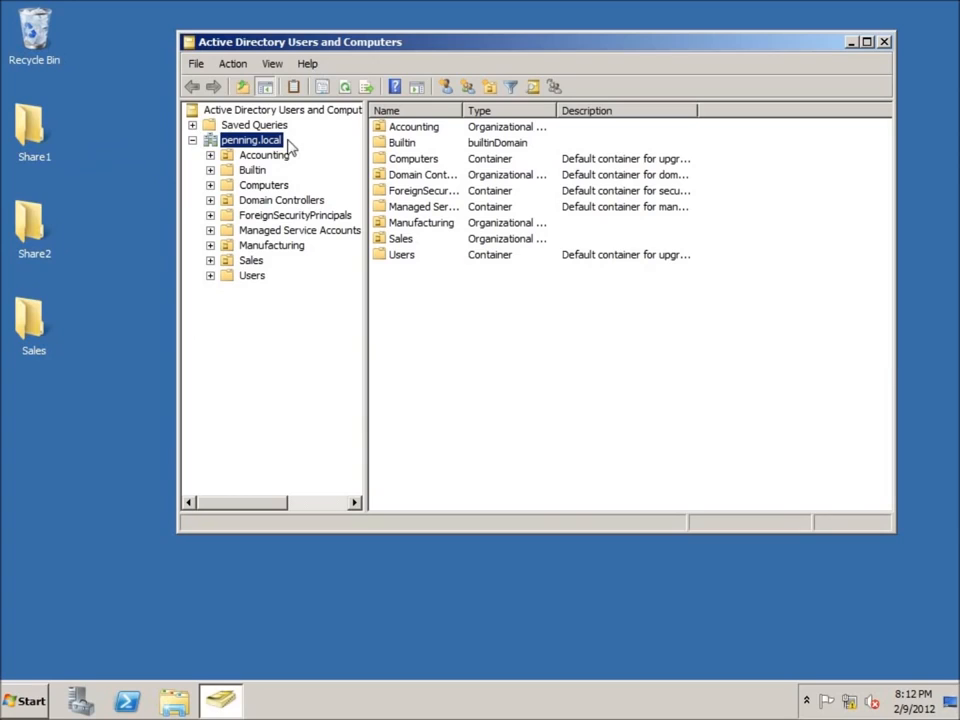
pyautogui.rightClick(236, 145)
pyautogui.moveTo(317, 257)
pyautogui.click(470, 349)
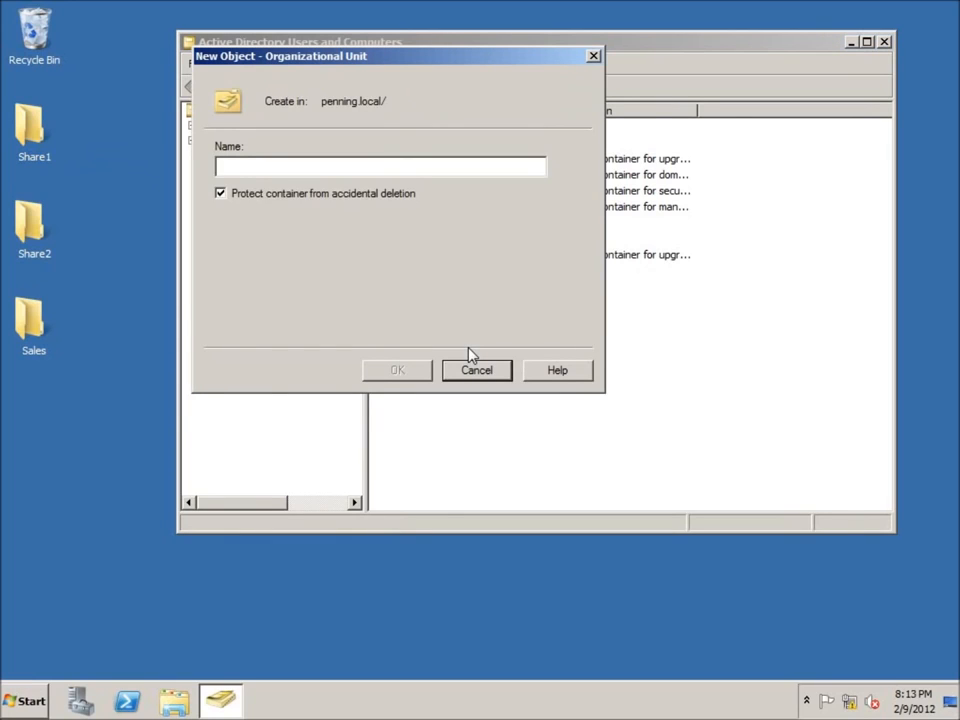
pyautogui.write('Share ')
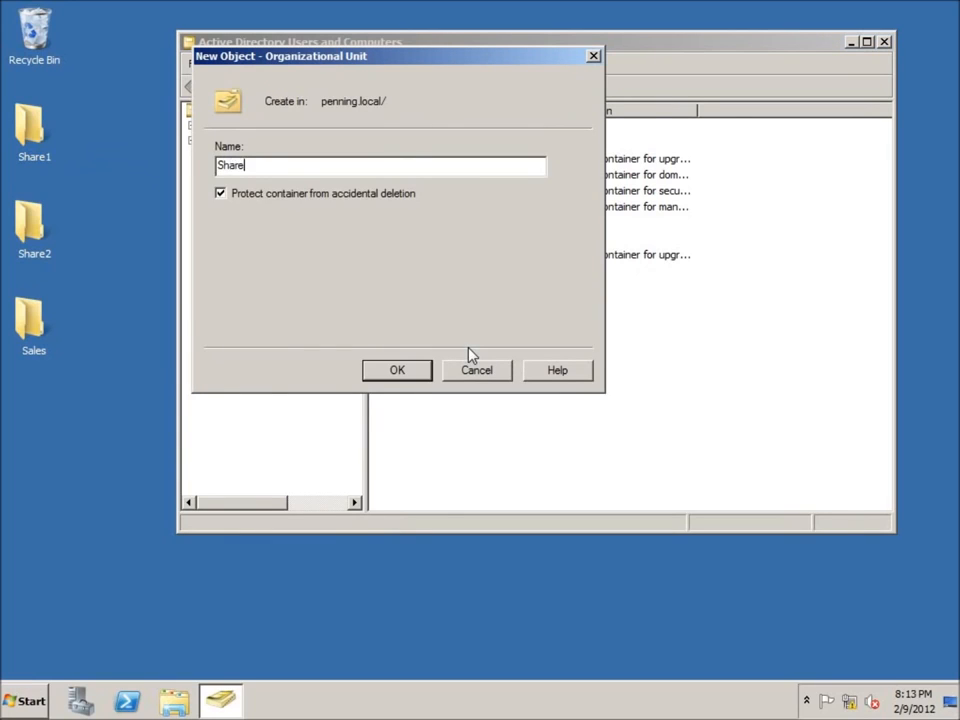
pyautogui.write('d Folders')
pyautogui.press('Return')
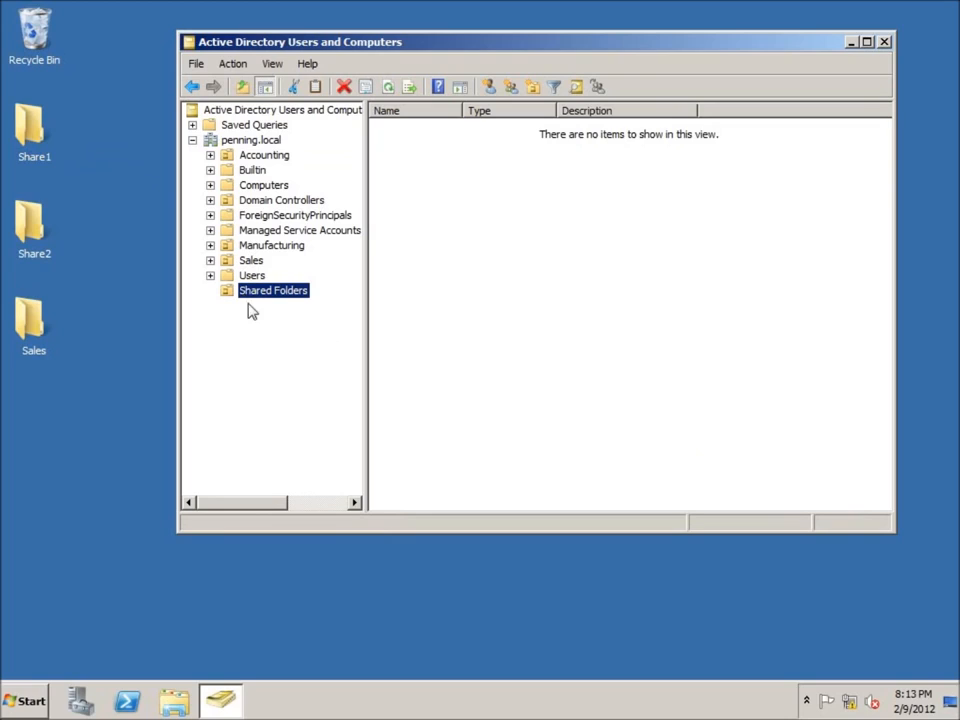
# Create a shared folder object named "Employee Share" in the Shared Folders unit with network path \\srv-1\Share1, and fit the name column.
pyautogui.rightClick(424, 169)
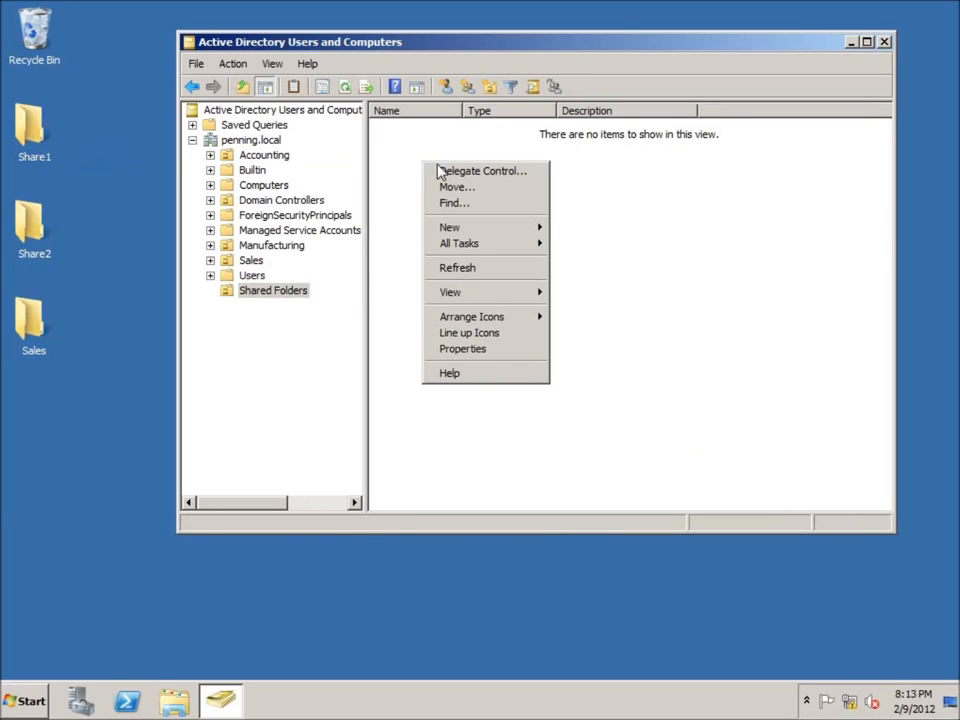
pyautogui.moveTo(458, 228)
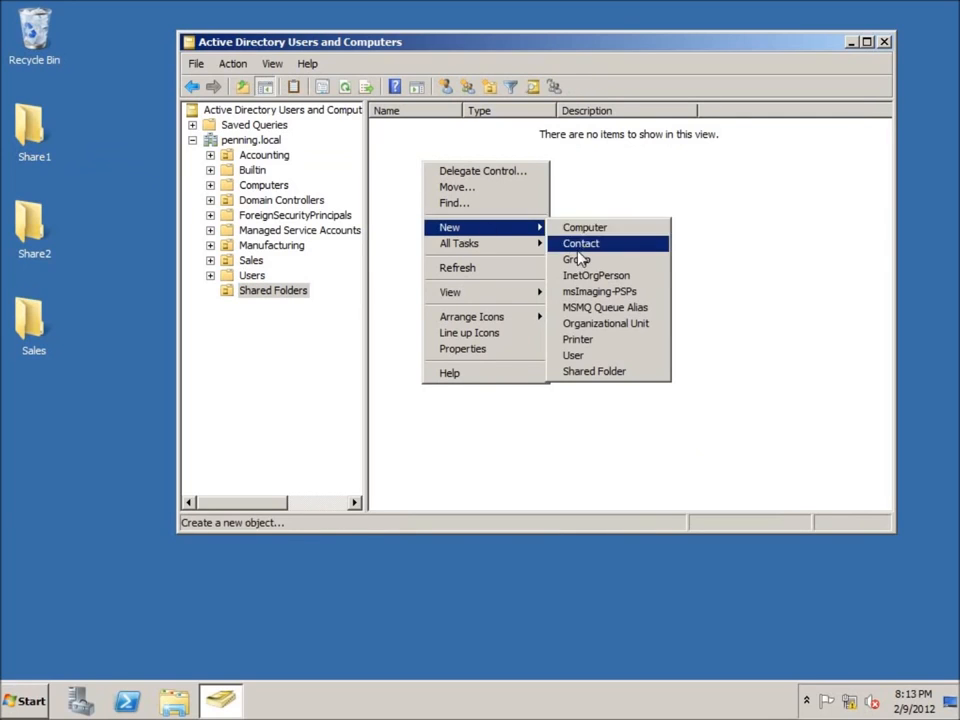
pyautogui.click(605, 372)
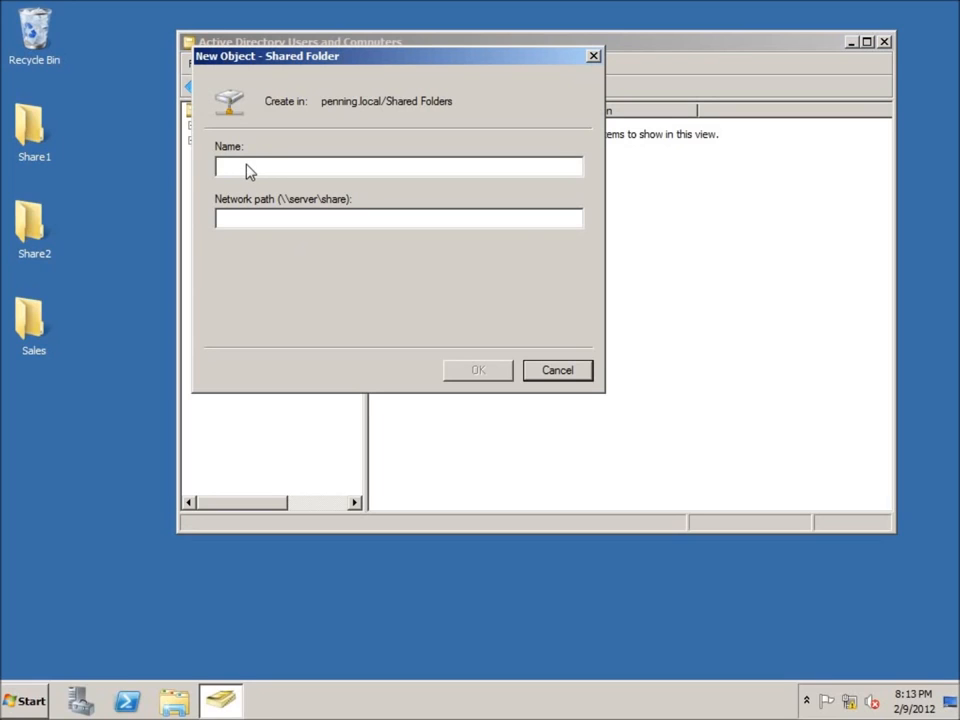
pyautogui.write('Employee Share')
pyautogui.press('Tab')
pyautogui.write('\\\\')
pyautogui.write('srv-1\\Share1')
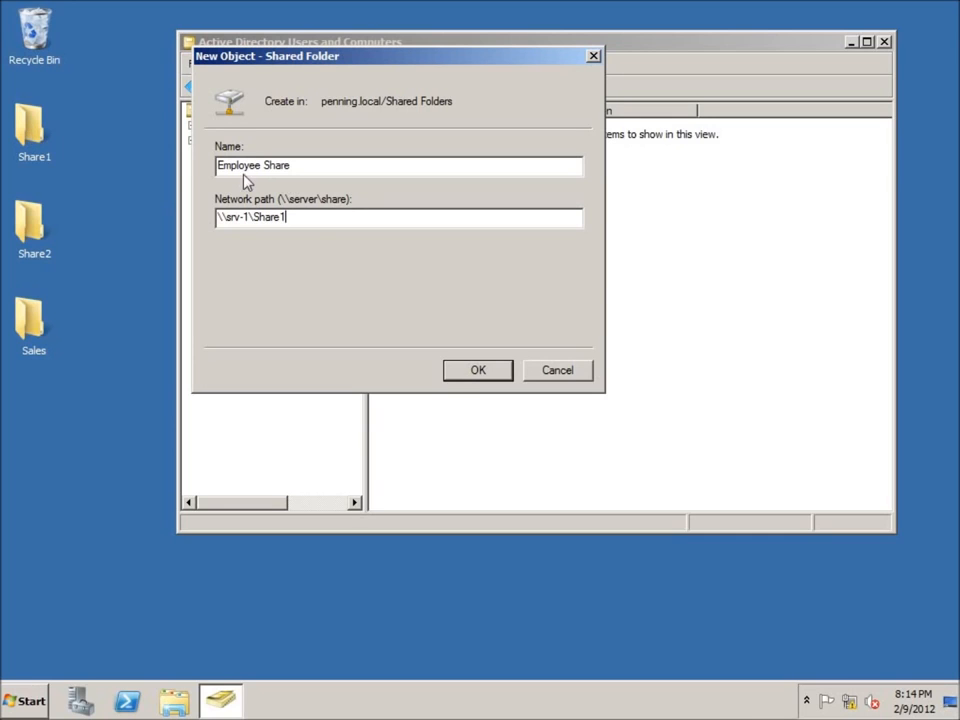
pyautogui.click(474, 374)
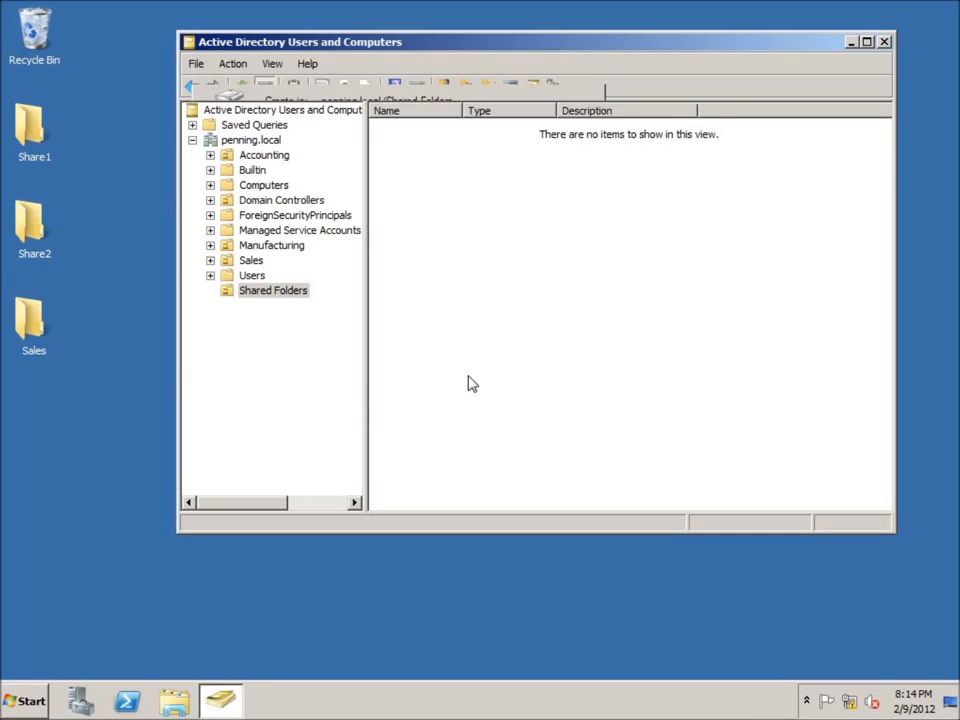
pyautogui.doubleClick(463, 111)
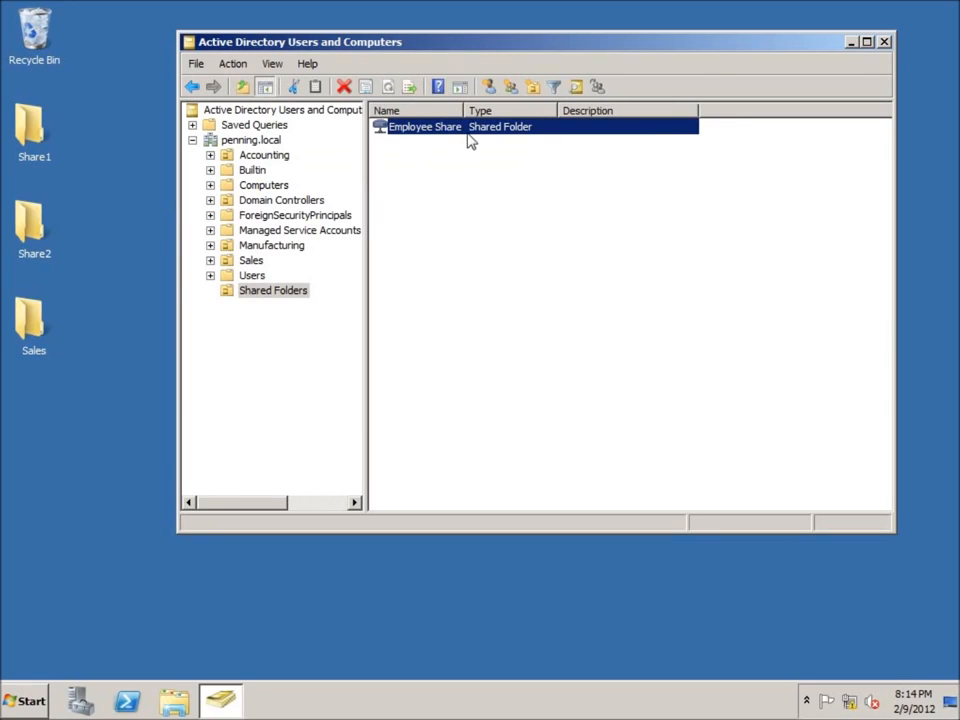
pyautogui.click(446, 227)
pyautogui.rightClick(457, 211)
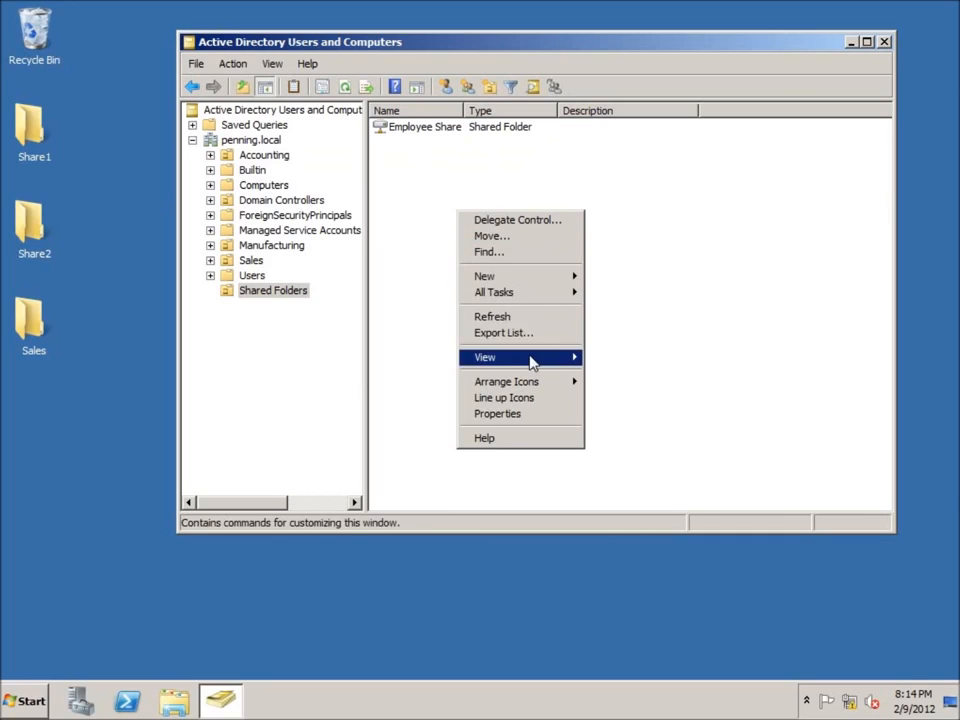
pyautogui.moveTo(537, 283)
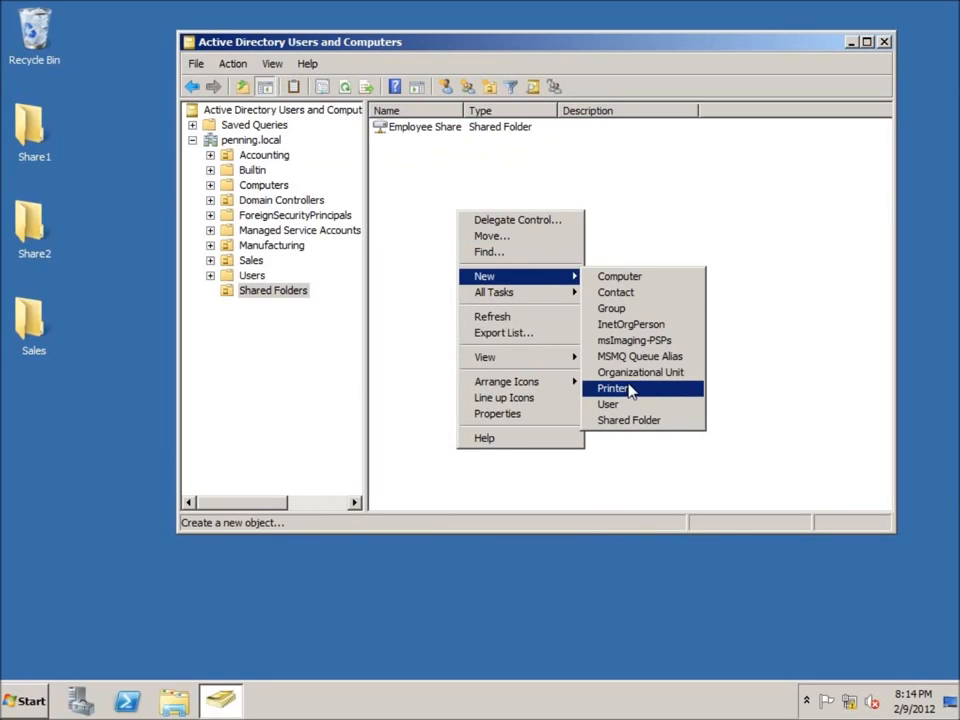
pyautogui.click(761, 392)
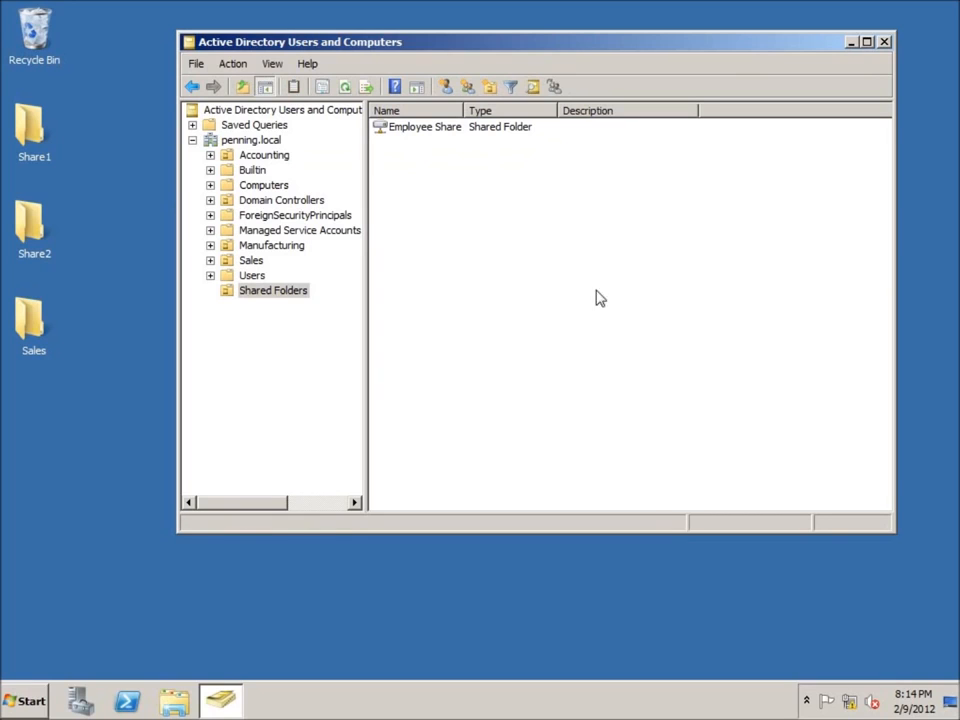
# In Devices and Printers, enable listing in the directory for the shared Front Office Printer, apply it and close the window.
pyautogui.click(28, 703)
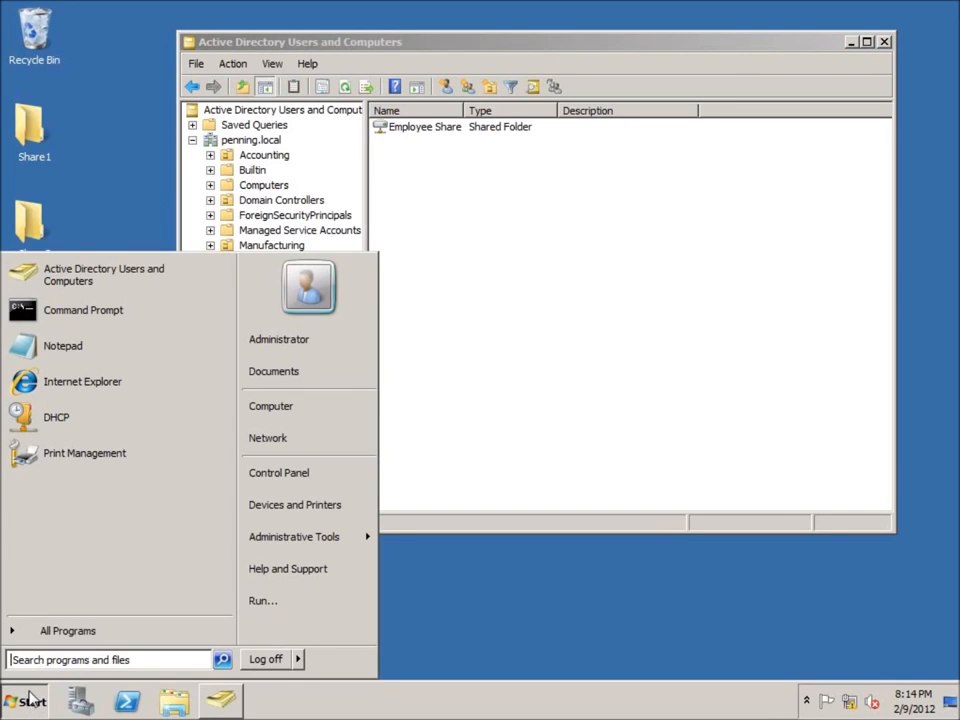
pyautogui.click(302, 514)
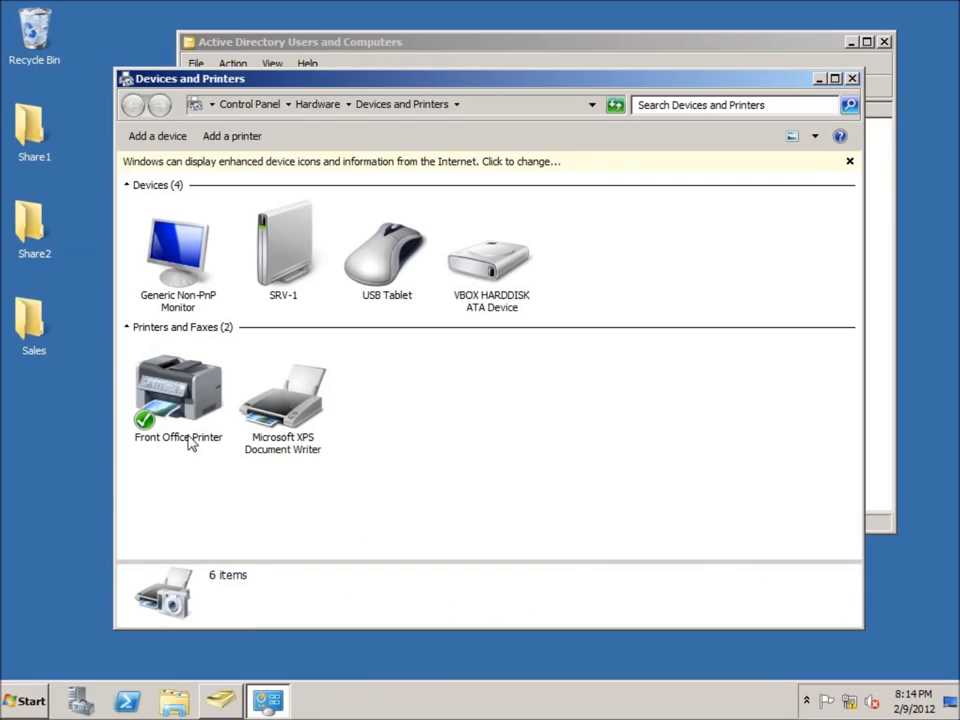
pyautogui.click(200, 438)
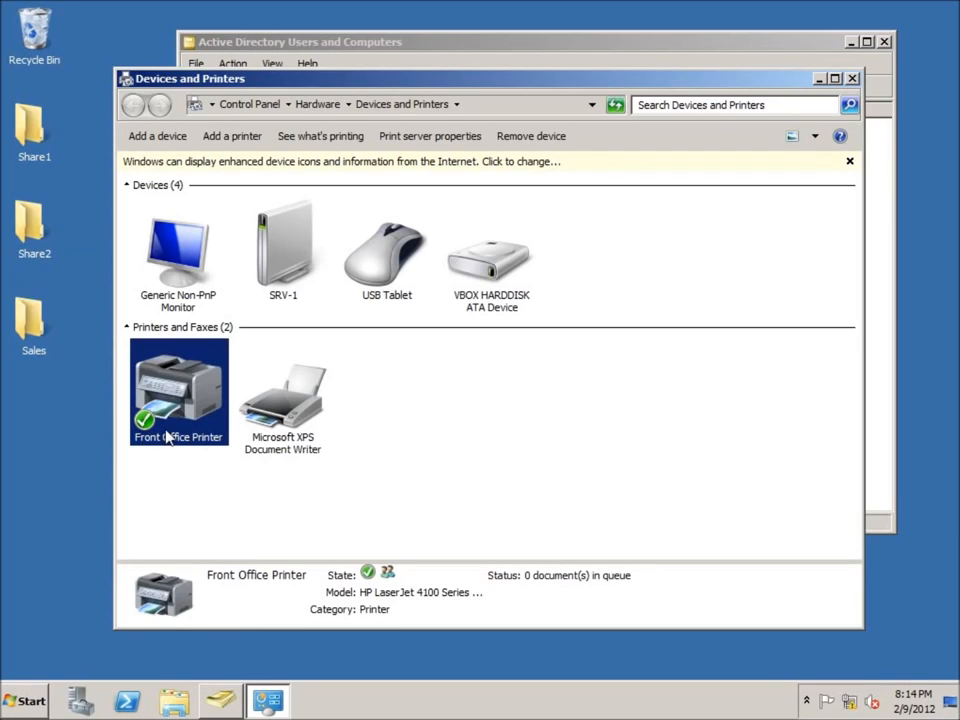
pyautogui.moveTo(177, 412)
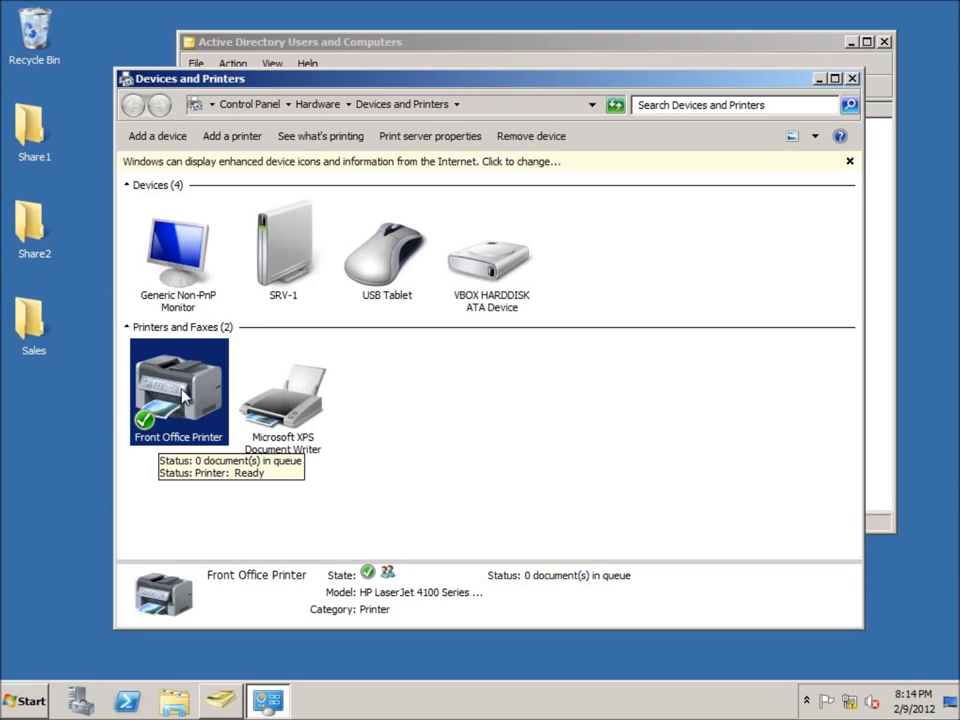
pyautogui.rightClick(183, 393)
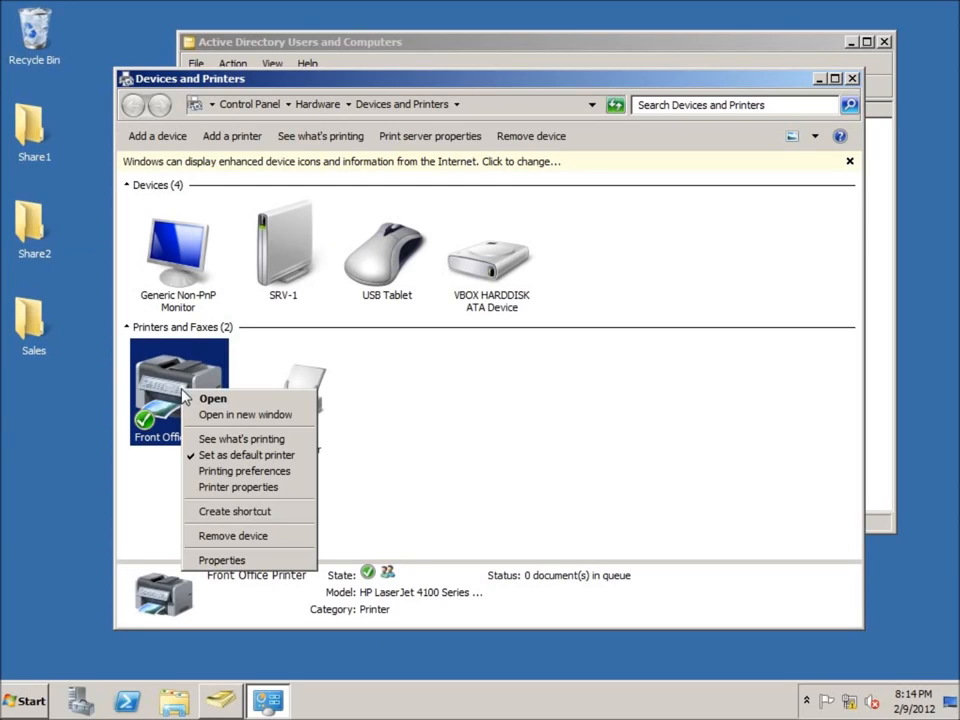
pyautogui.click(246, 488)
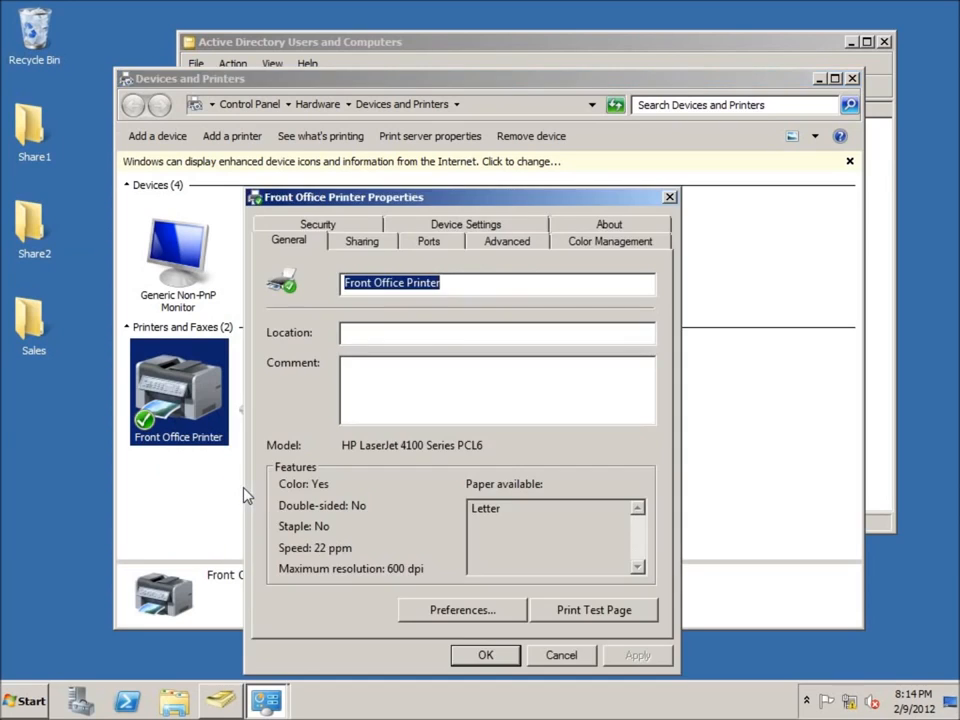
pyautogui.click(360, 245)
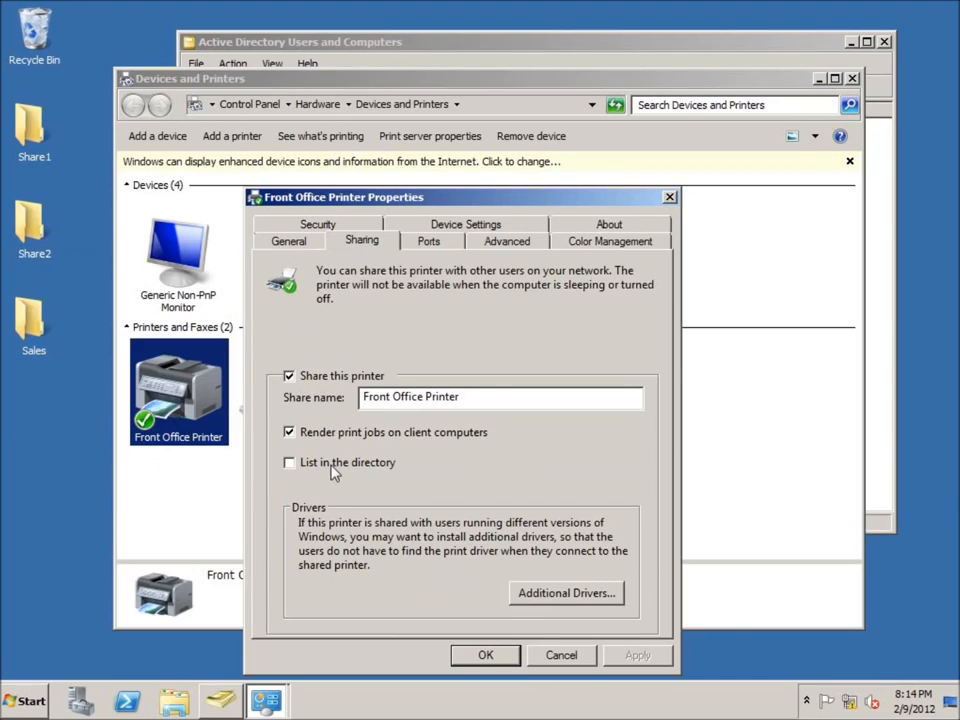
pyautogui.click(294, 465)
pyautogui.click(632, 660)
pyautogui.click(486, 656)
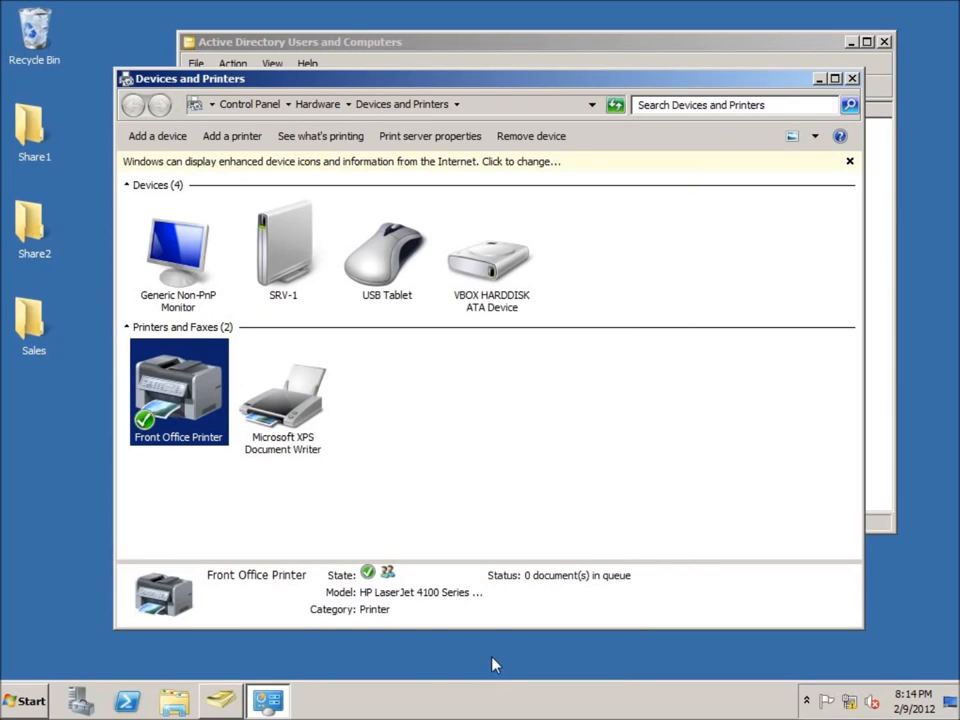
pyautogui.click(852, 78)
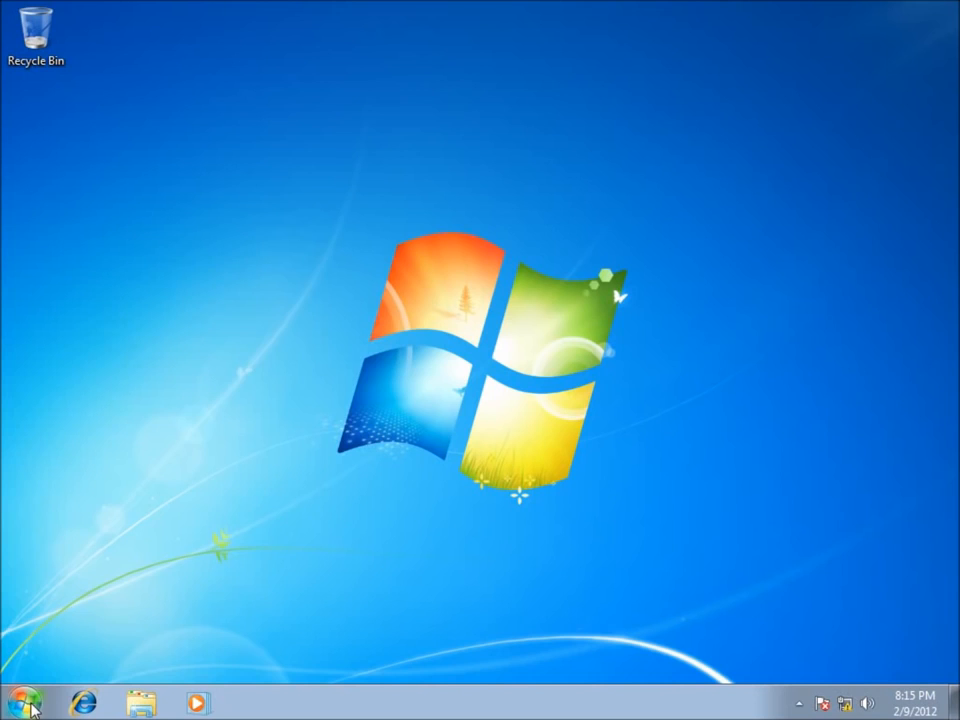
# On the Windows 7 client, open the Active Directory search from the Network location.
pyautogui.click(24, 703)
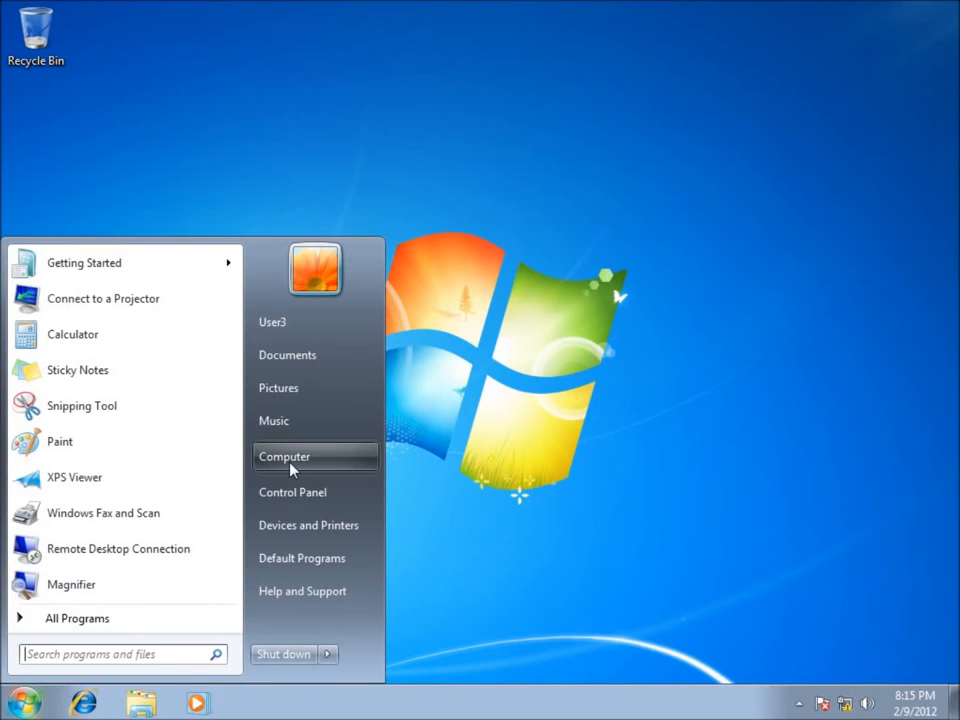
pyautogui.click(262, 460)
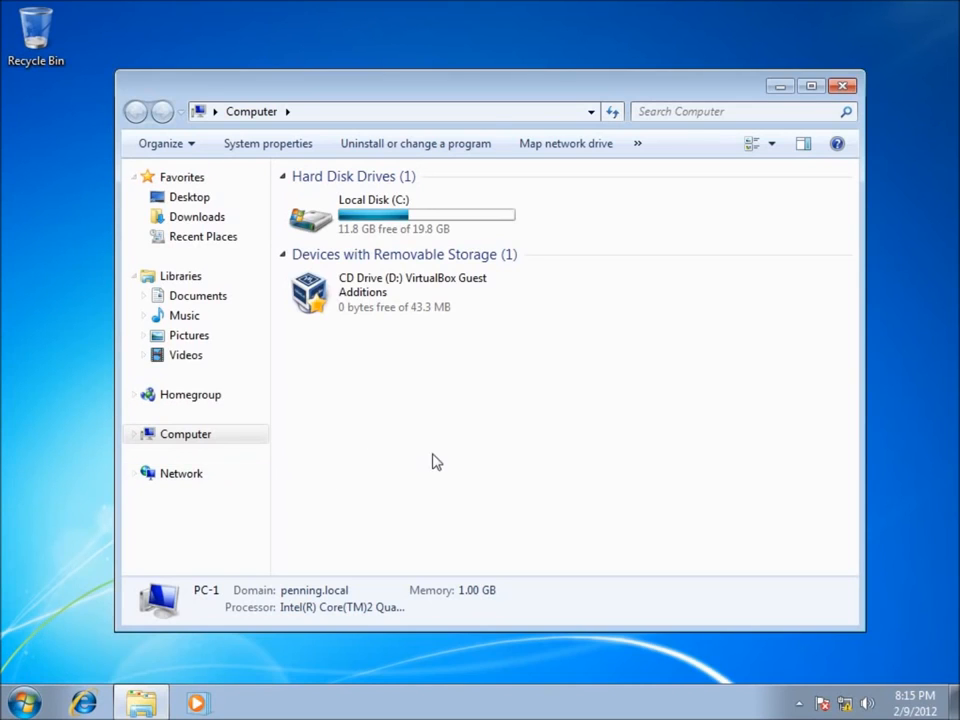
pyautogui.click(177, 483)
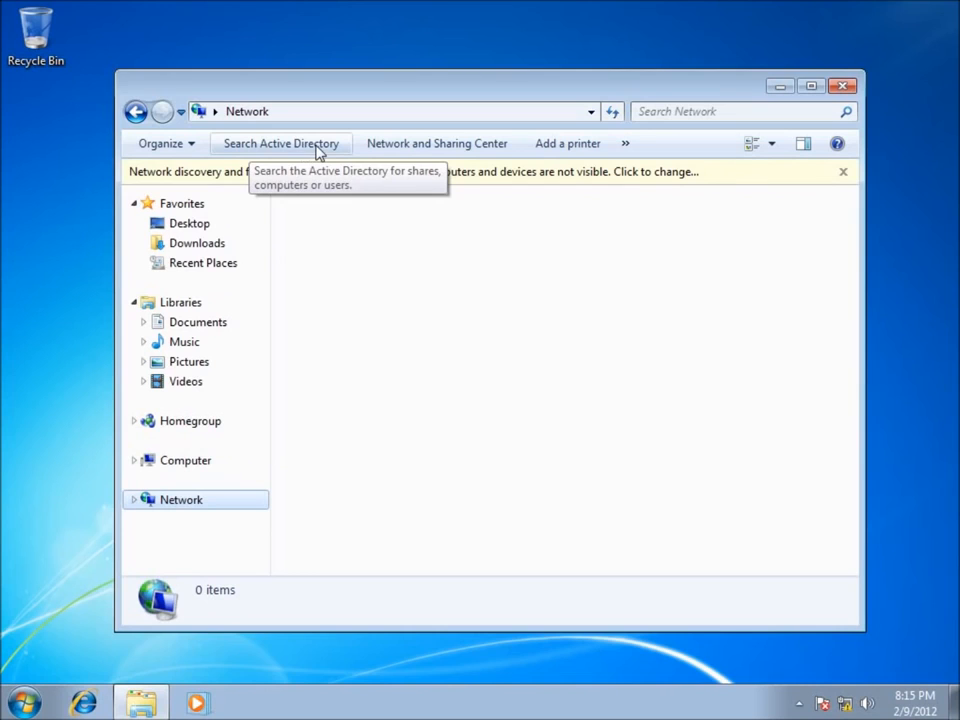
pyautogui.click(274, 151)
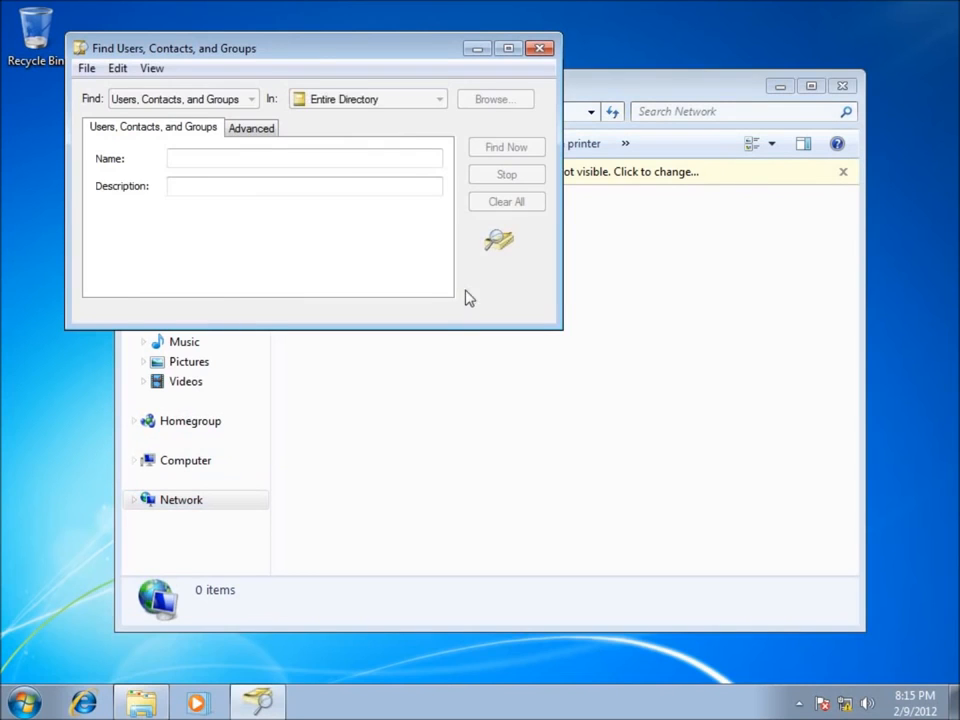
pyautogui.moveTo(294, 54); pyautogui.dragTo(398, 54)
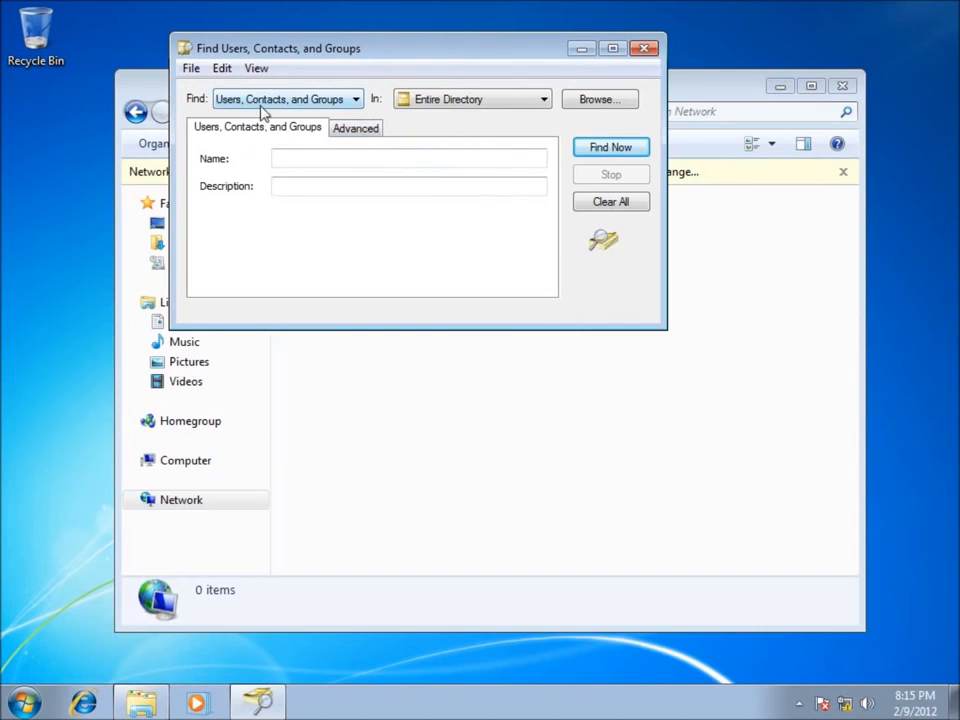
# Search the entire directory for printers, show the full printer name and view the actions available for Front Office Printer.
pyautogui.click(356, 100)
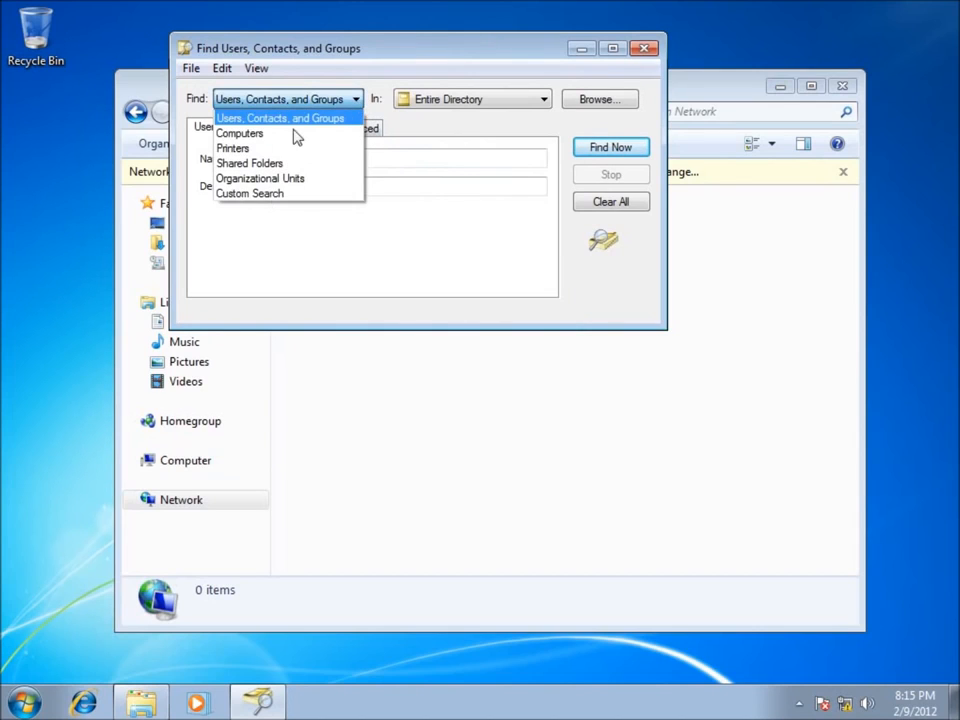
pyautogui.click(250, 149)
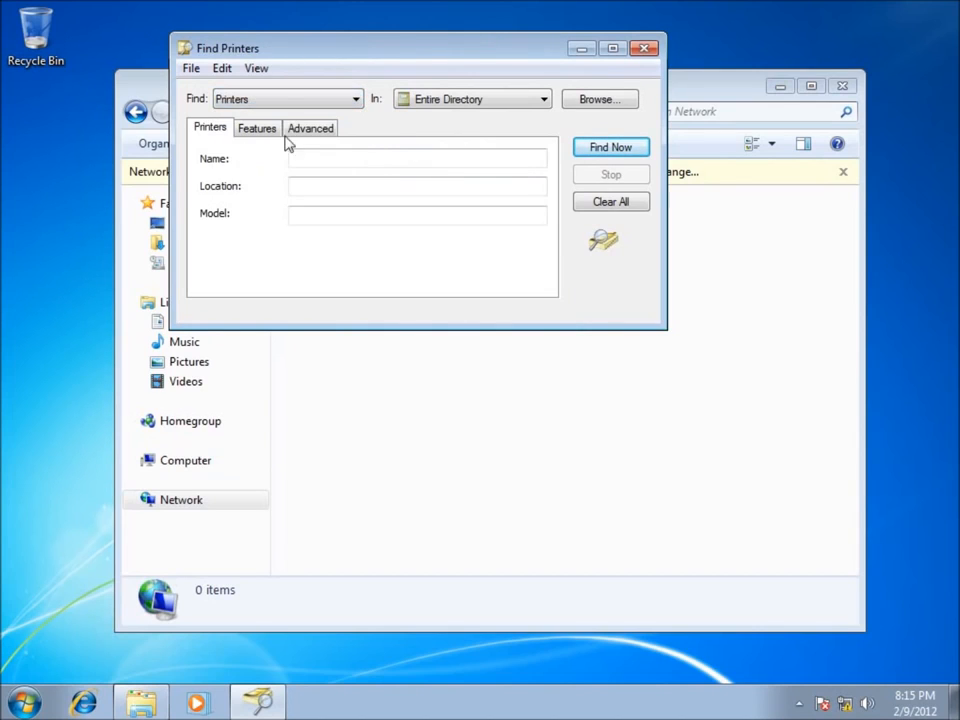
pyautogui.click(603, 152)
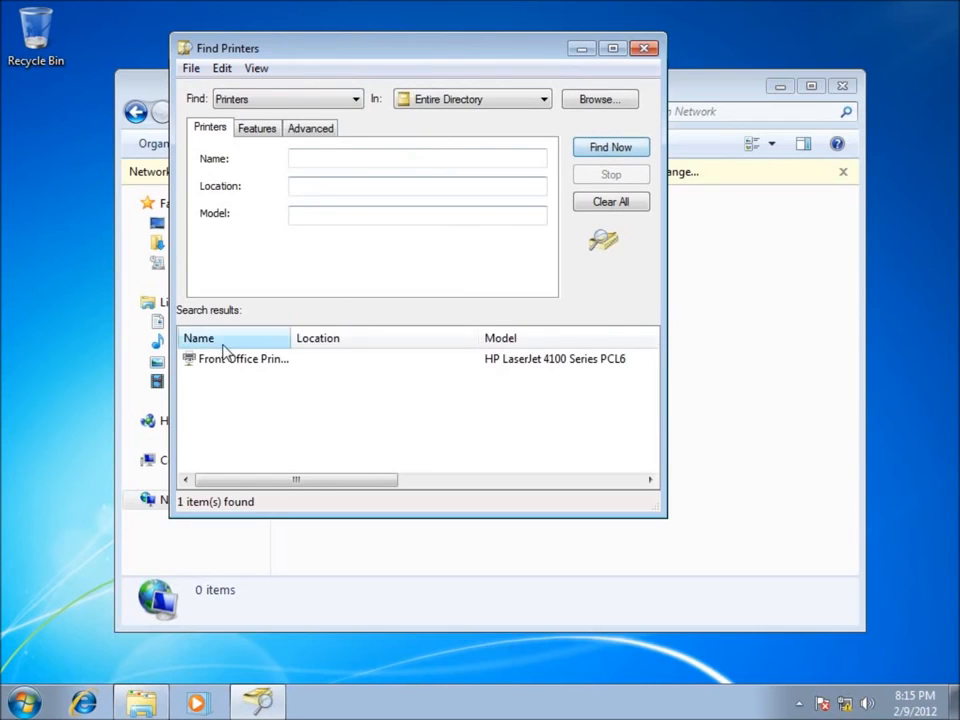
pyautogui.doubleClick(295, 342)
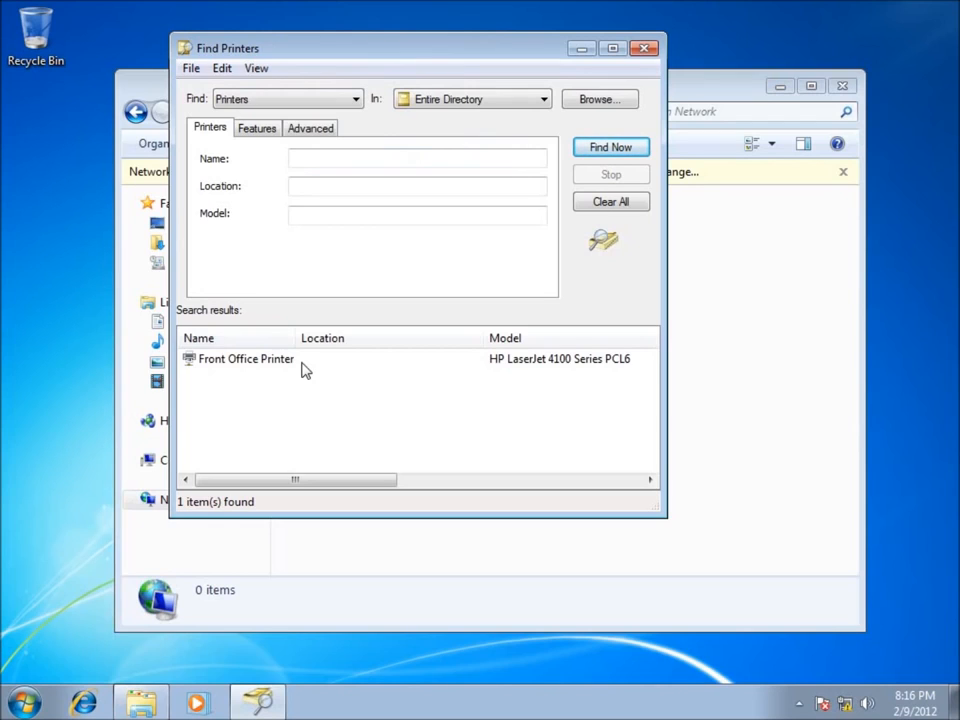
pyautogui.rightClick(231, 366)
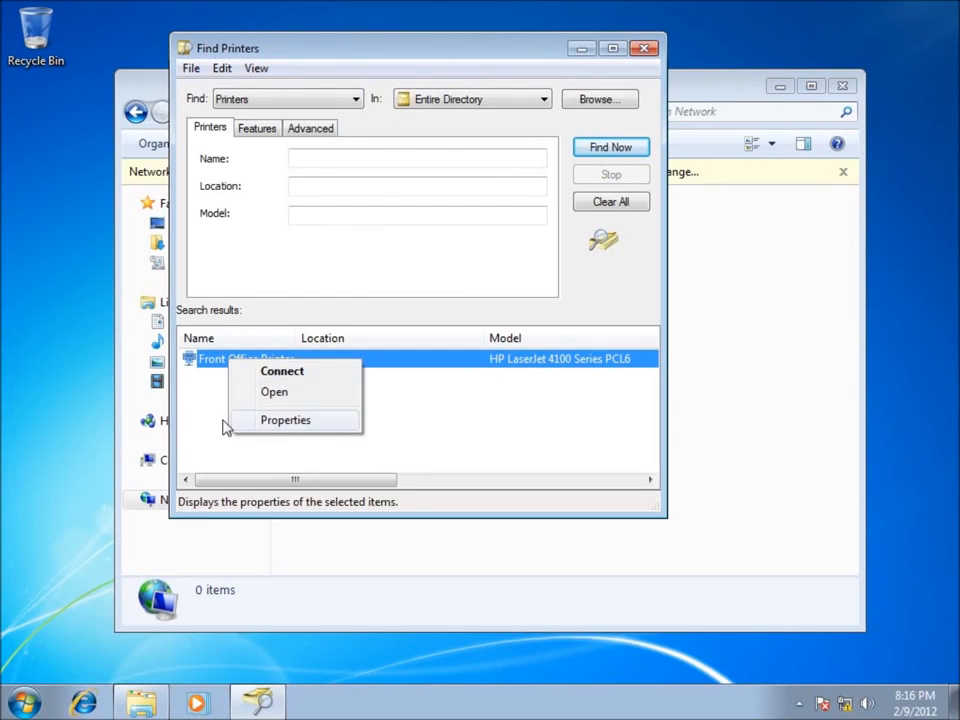
pyautogui.click(510, 459)
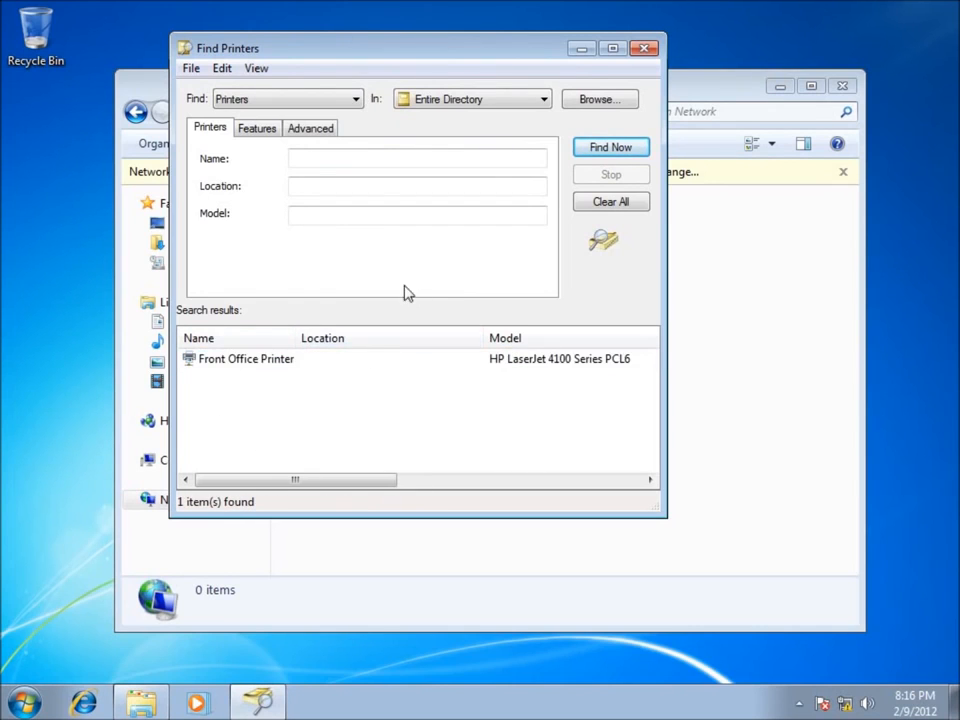
# Switch the directory search to shared folders, accept clearing the current results, and search the entire directory.
pyautogui.click(355, 100)
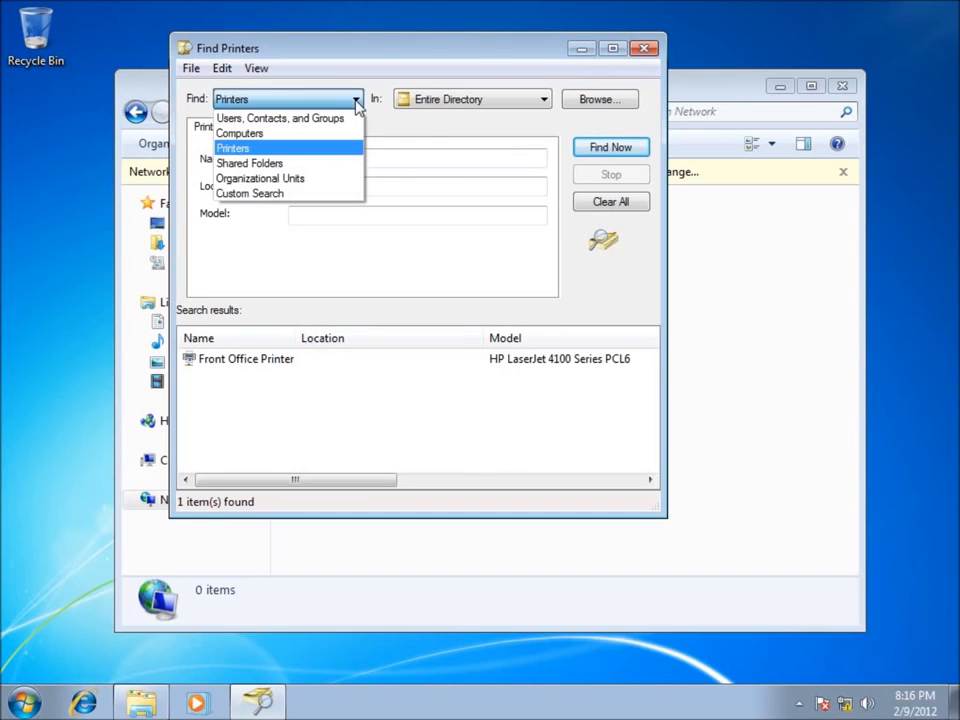
pyautogui.click(245, 164)
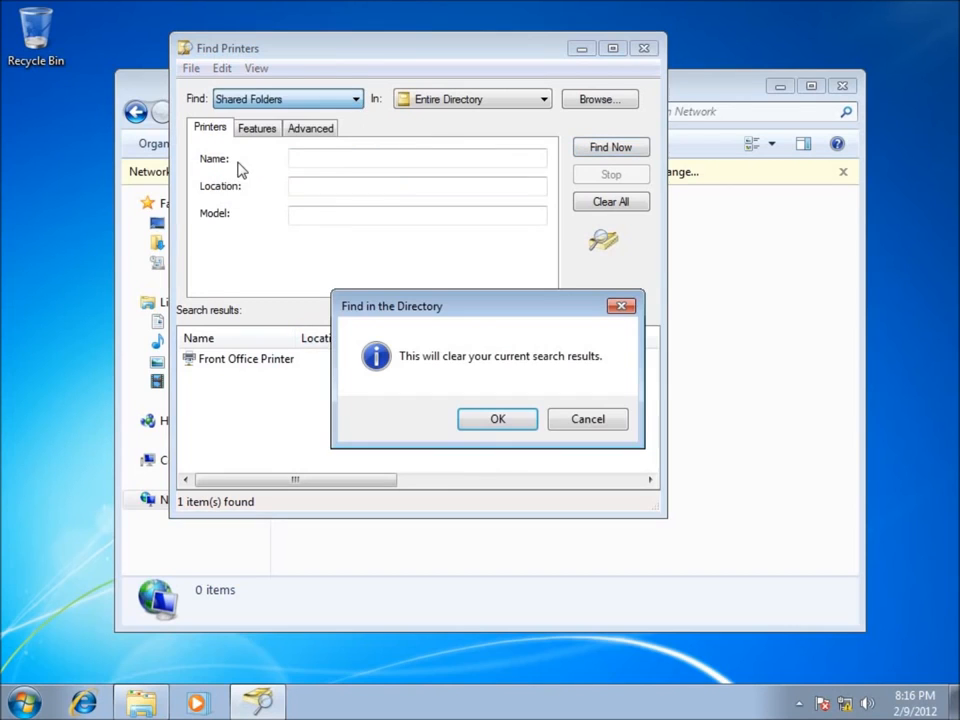
pyautogui.click(497, 418)
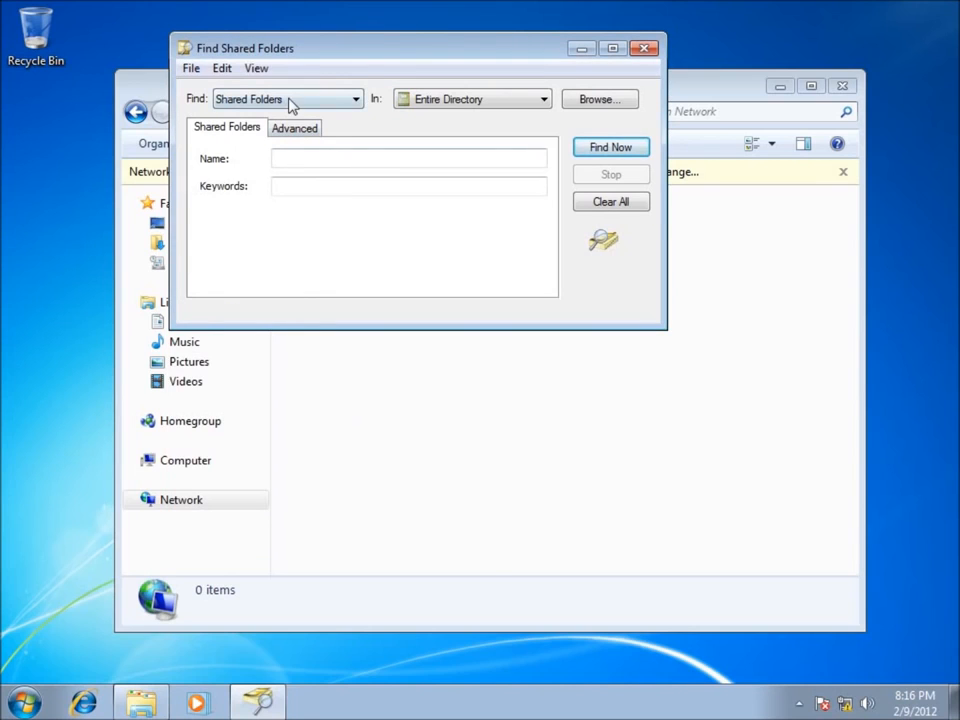
pyautogui.click(620, 150)
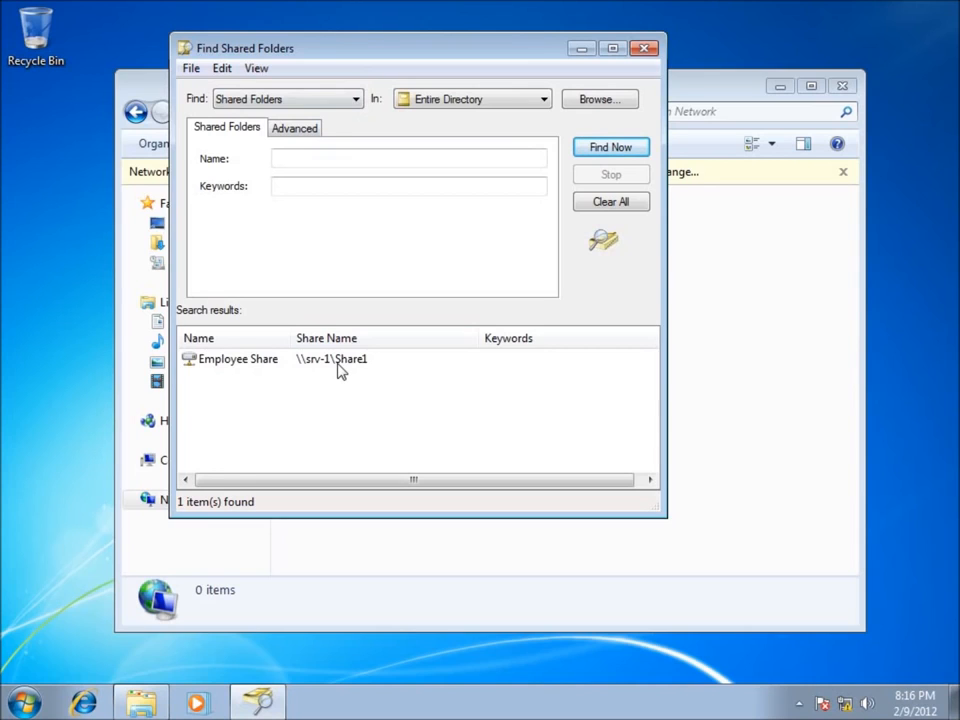
# Map the found Employee Share as network drive Z: with reconnection at logon, and close the Network and search windows.
pyautogui.click(265, 370)
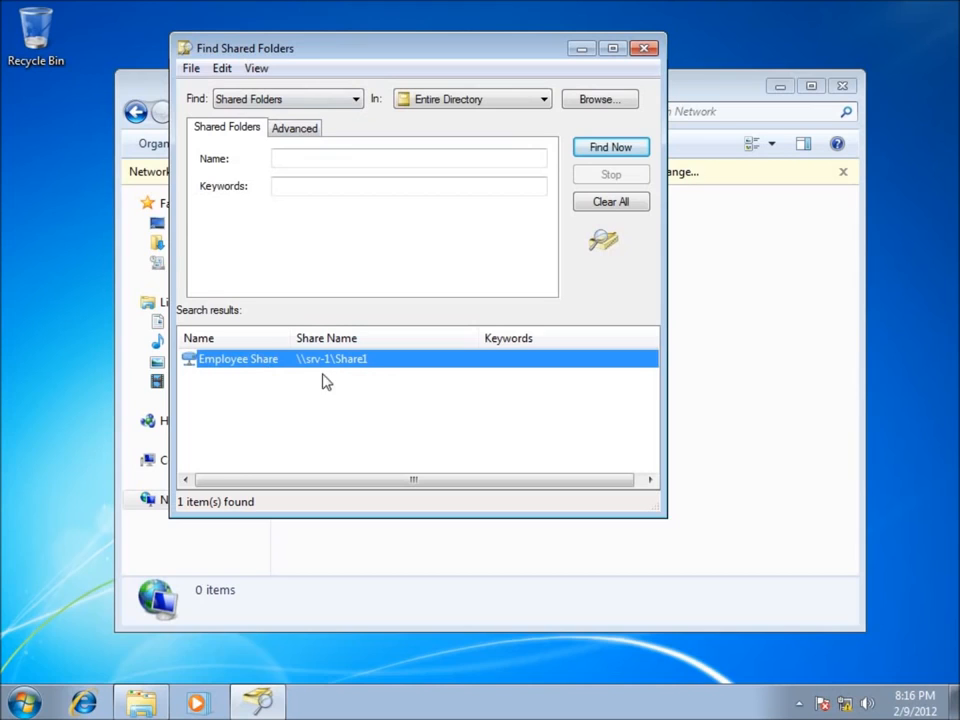
pyautogui.rightClick(232, 358)
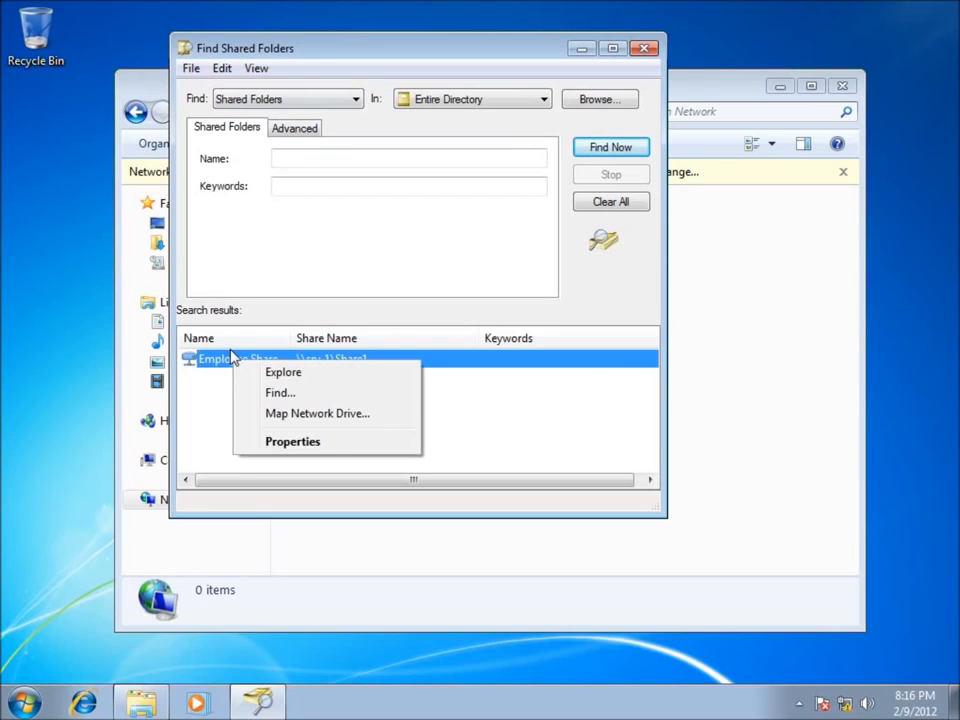
pyautogui.click(307, 418)
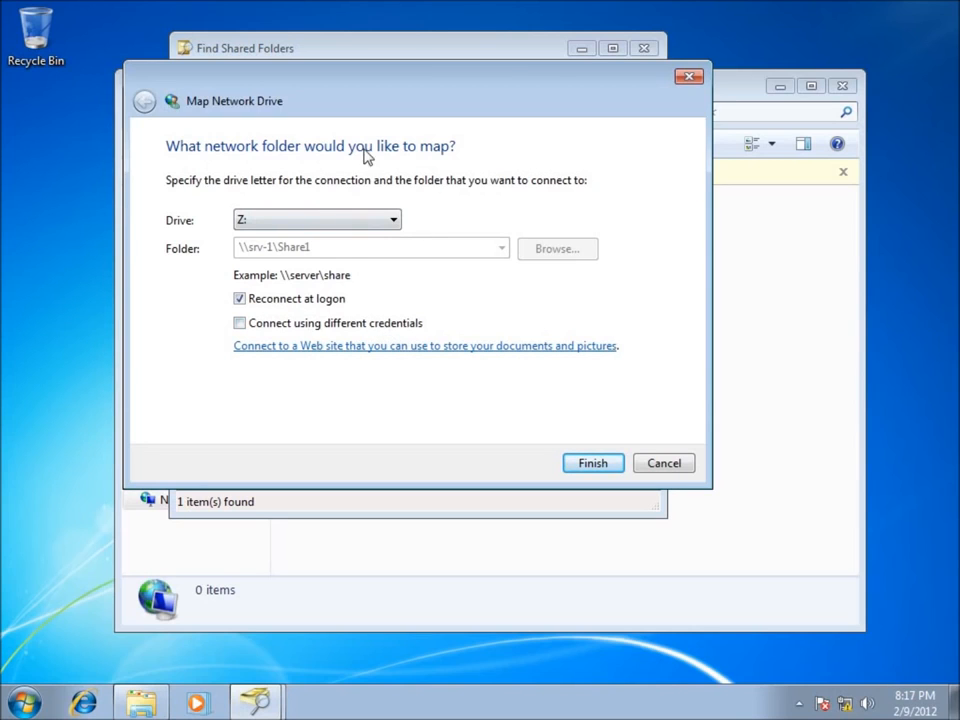
pyautogui.click(593, 466)
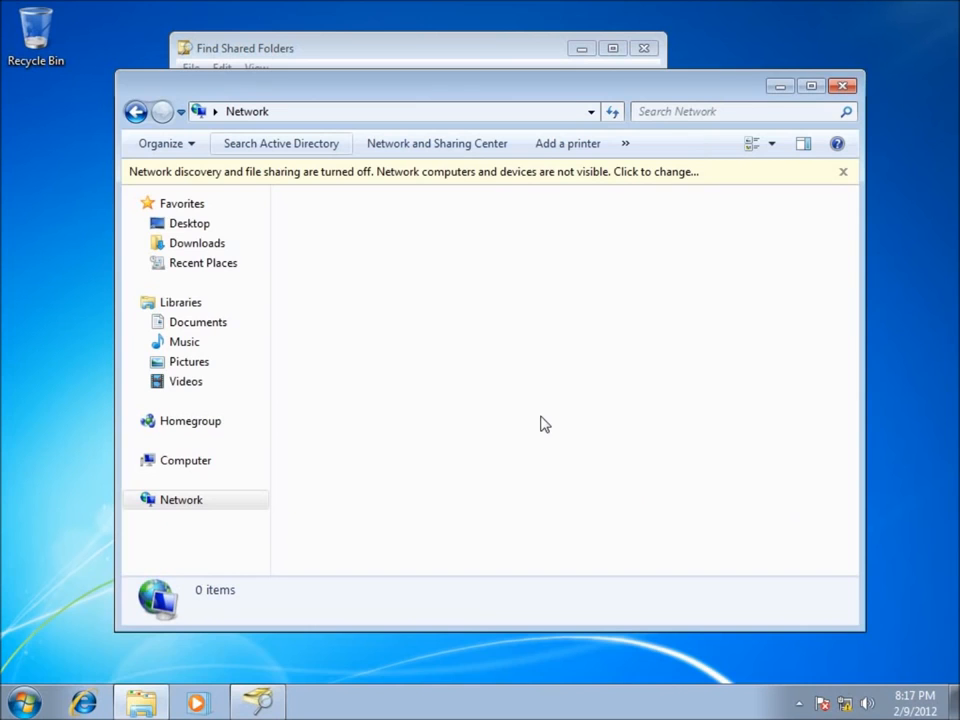
pyautogui.click(843, 86)
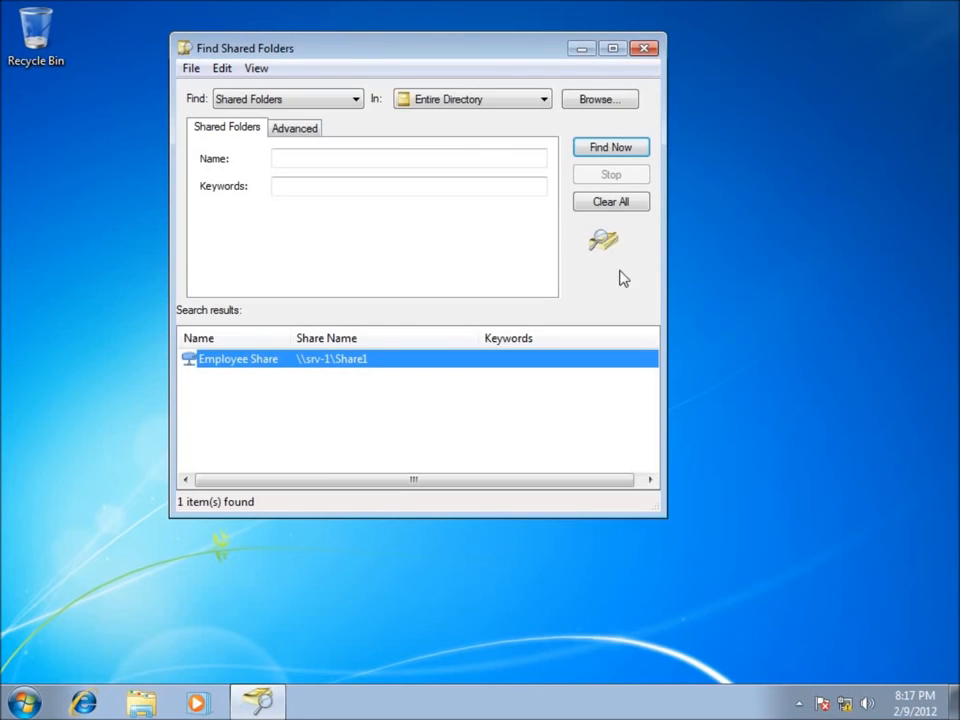
pyautogui.click(645, 49)
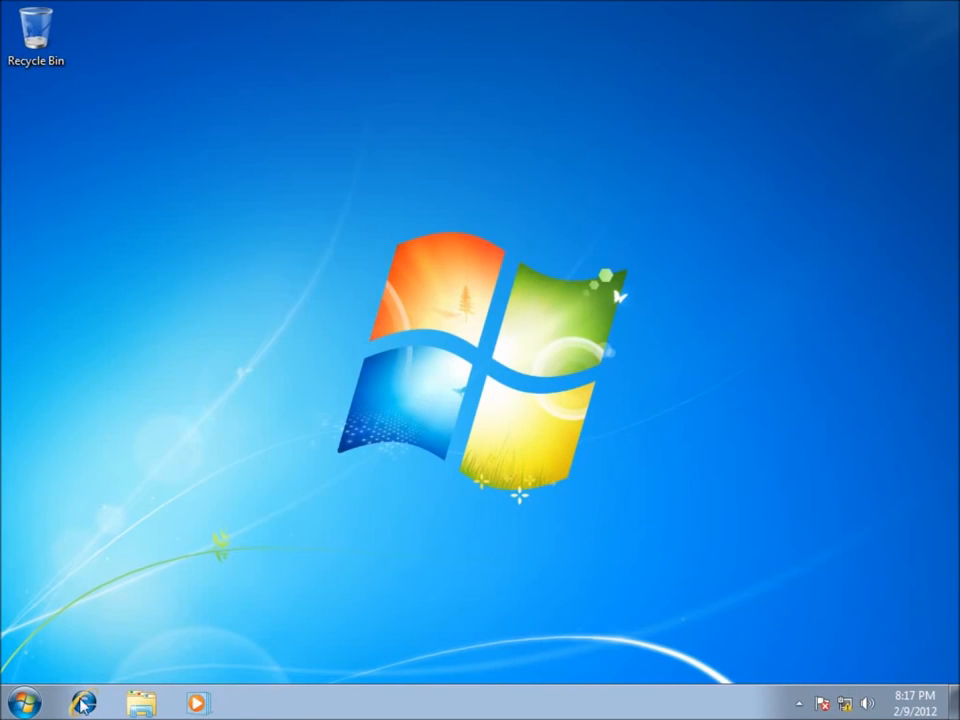
# Open the mapped Share1 drive (Z:) from the Computer location.
pyautogui.click(24, 703)
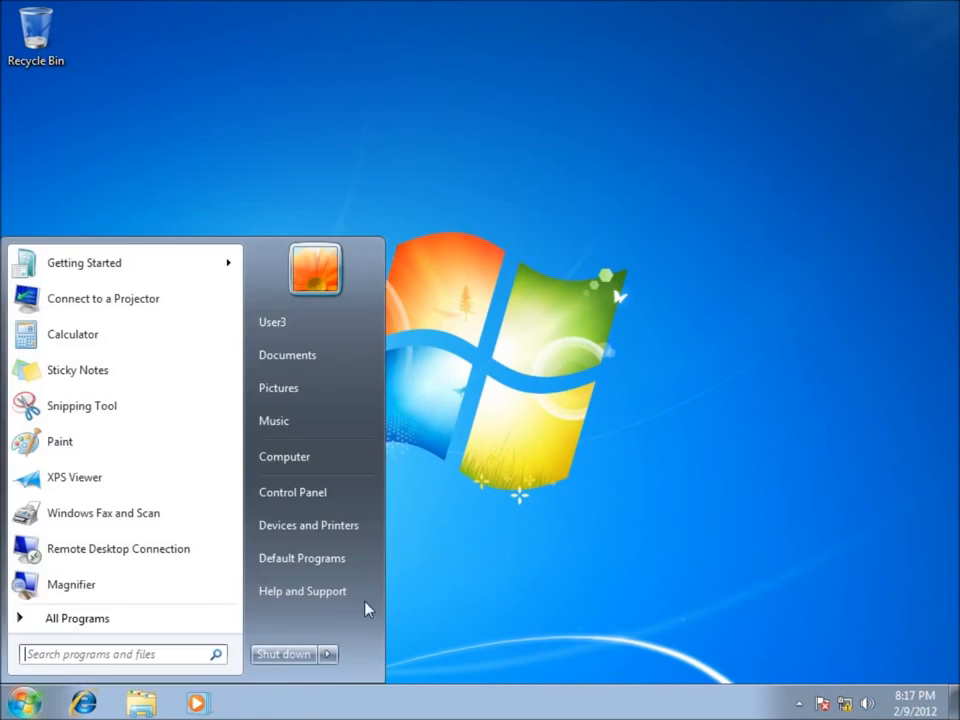
pyautogui.click(298, 458)
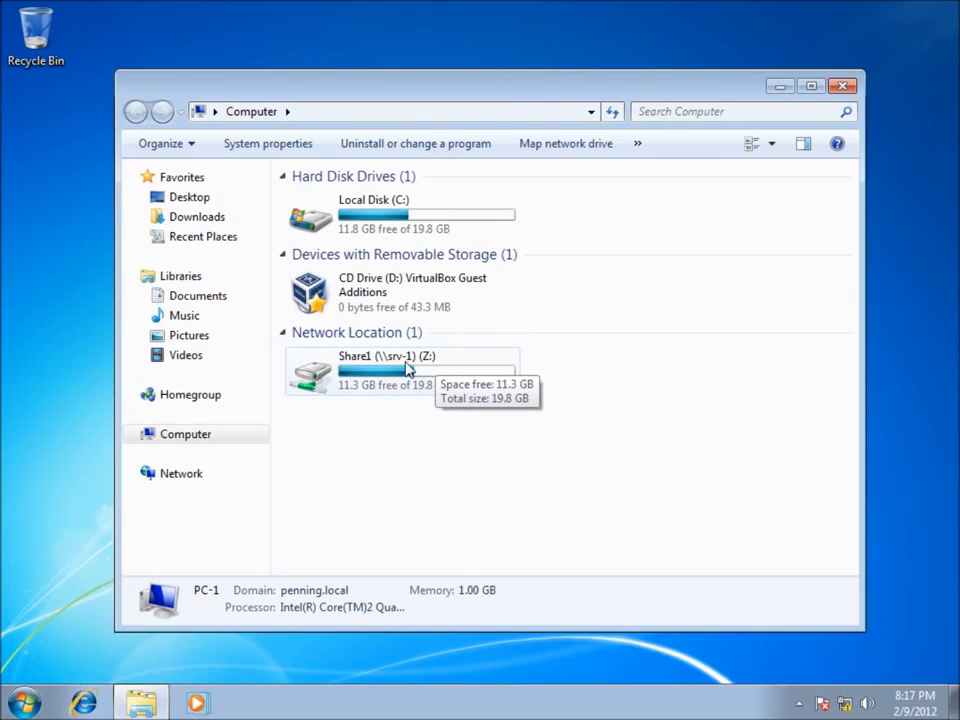
pyautogui.click(380, 386)
pyautogui.doubleClick(380, 386)
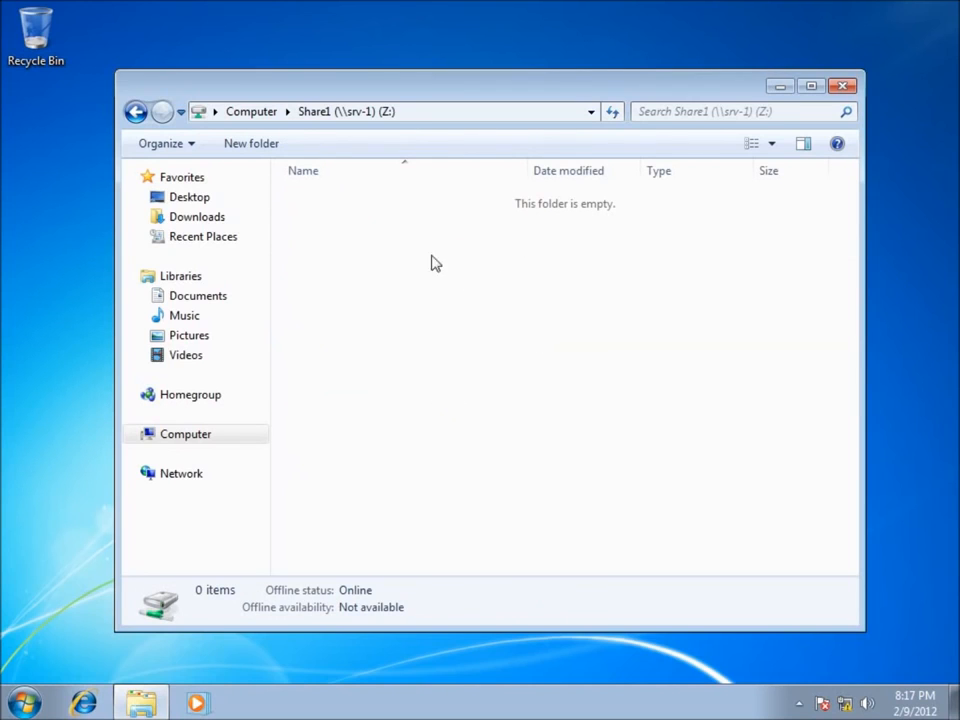
# Create a new folder in the mapped Z: drive and rename it Test.
pyautogui.rightClick(393, 230)
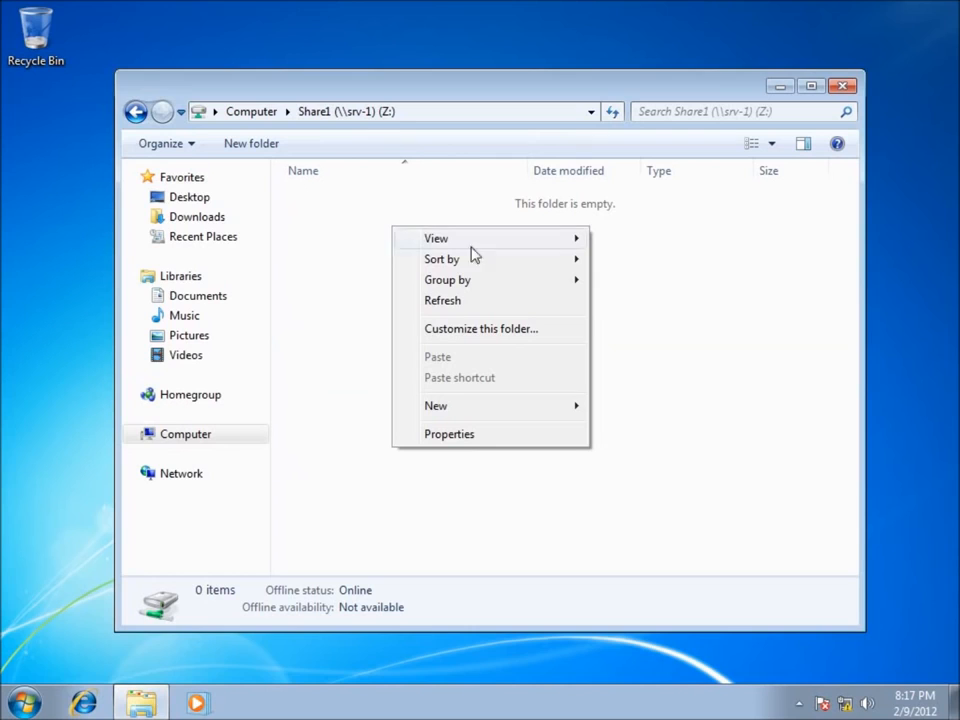
pyautogui.moveTo(461, 408)
pyautogui.click(620, 407)
pyautogui.click(388, 285)
pyautogui.click(318, 201)
pyautogui.rightClick(318, 201)
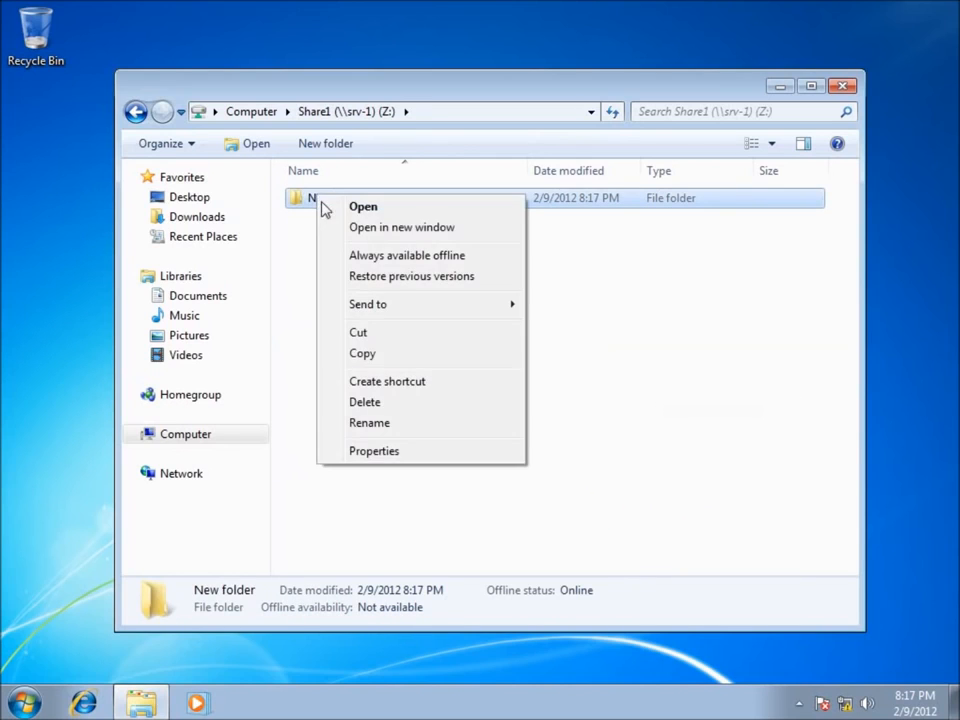
pyautogui.click(392, 427)
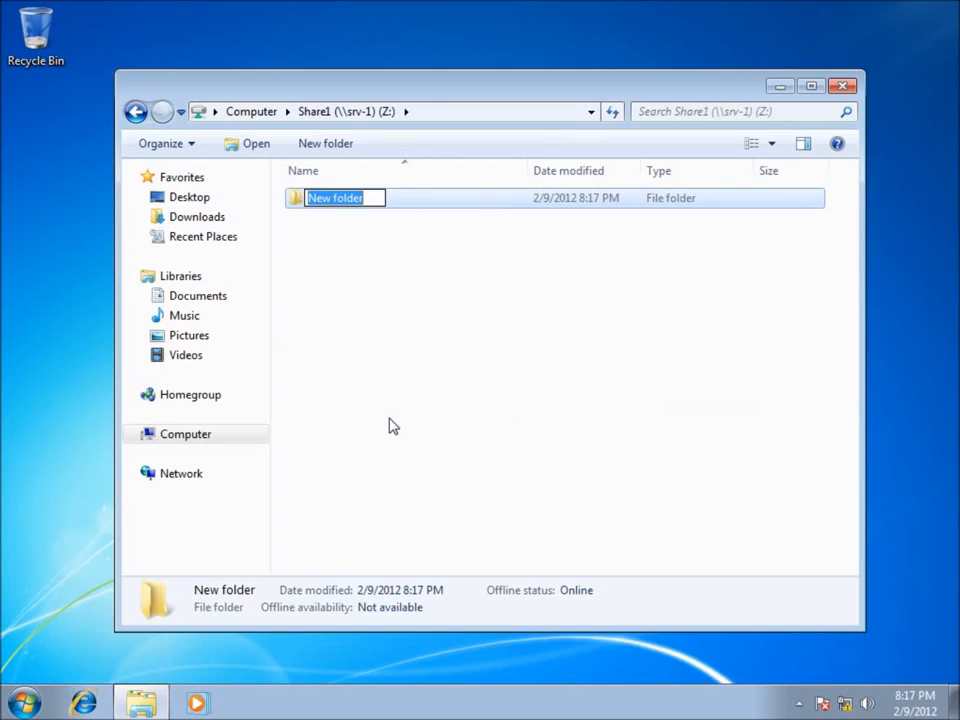
pyautogui.write('Test')
pyautogui.press('Return')
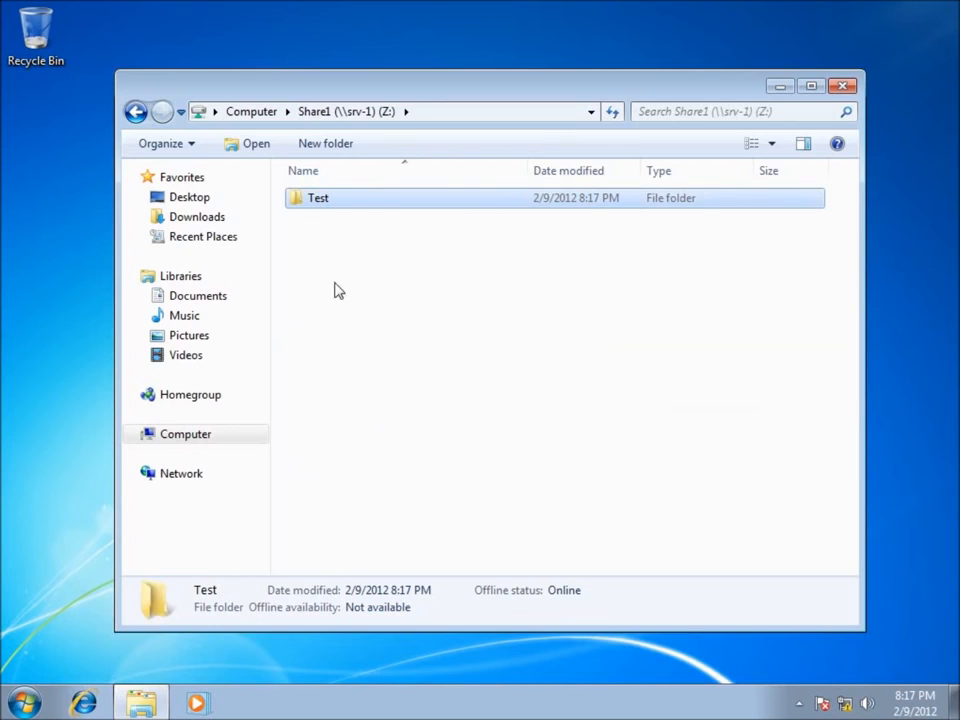
# Close the mapped drive's window on the client and open the Share1 folder on the server's desktop to check its contents.
pyautogui.click(848, 86)
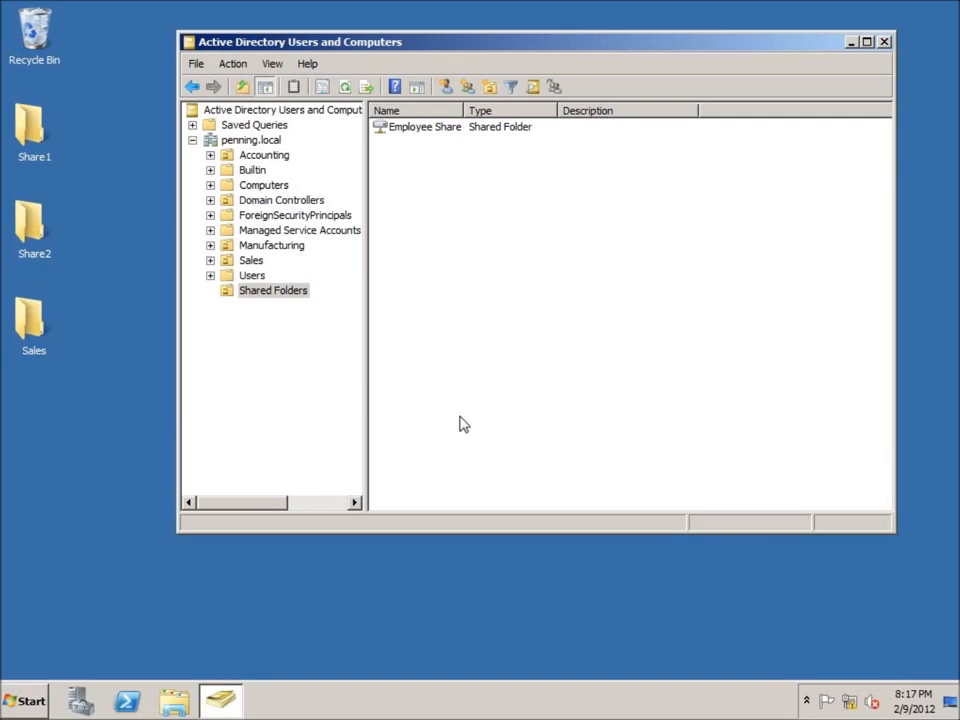
pyautogui.doubleClick(27, 130)
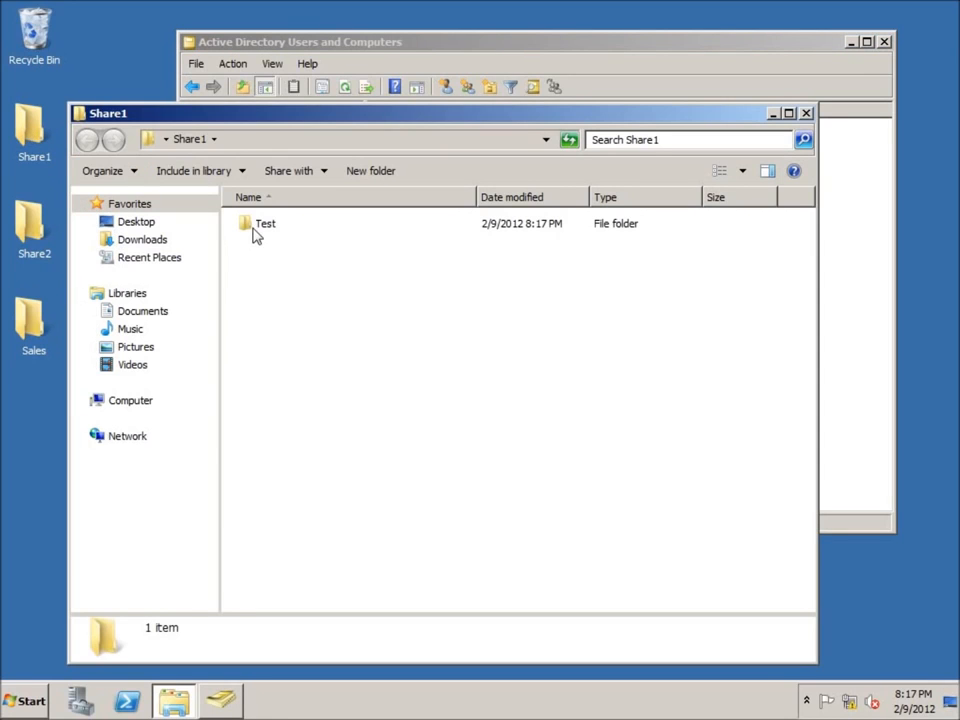